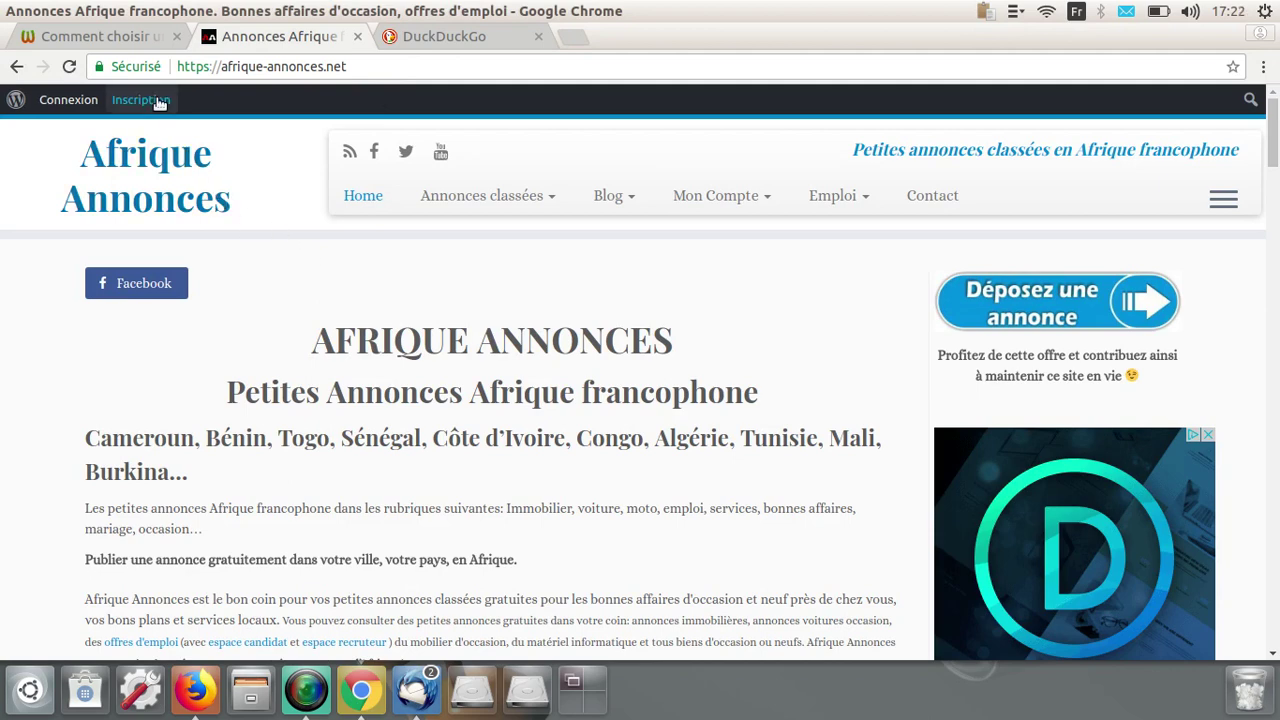
- Close the Afrique Annonces page and skim the Castelweb article on choosing a domain name
{"action": "left_click", "coordinate": [136, 40]}
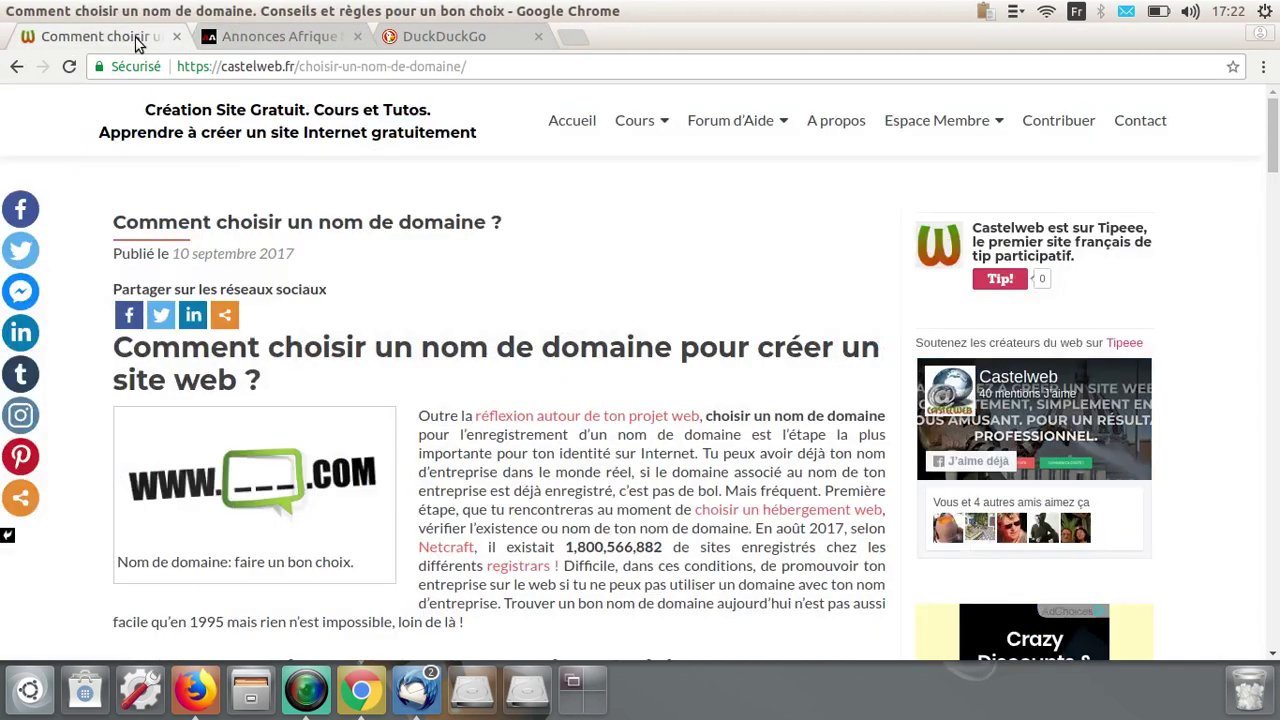
{"action": "left_click", "coordinate": [356, 37]}
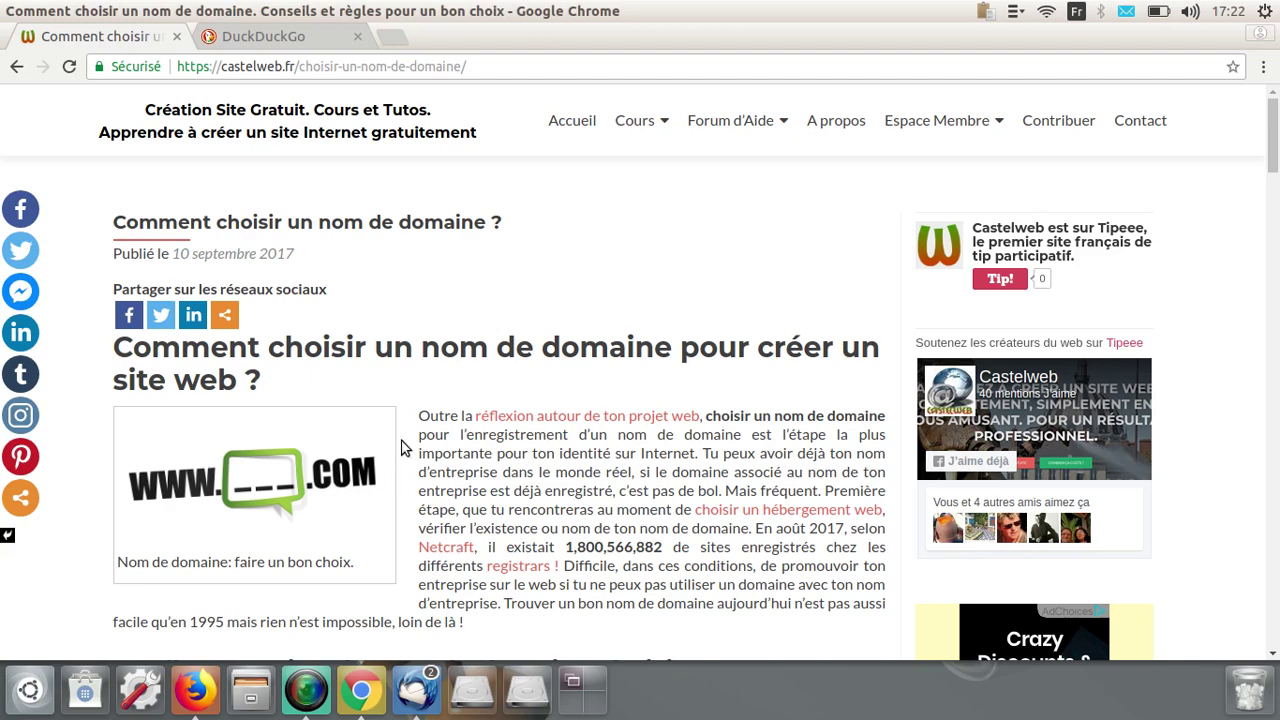
{"action": "scroll", "coordinate": [520, 450], "scroll_direction": "down", "scroll_amount": 10}
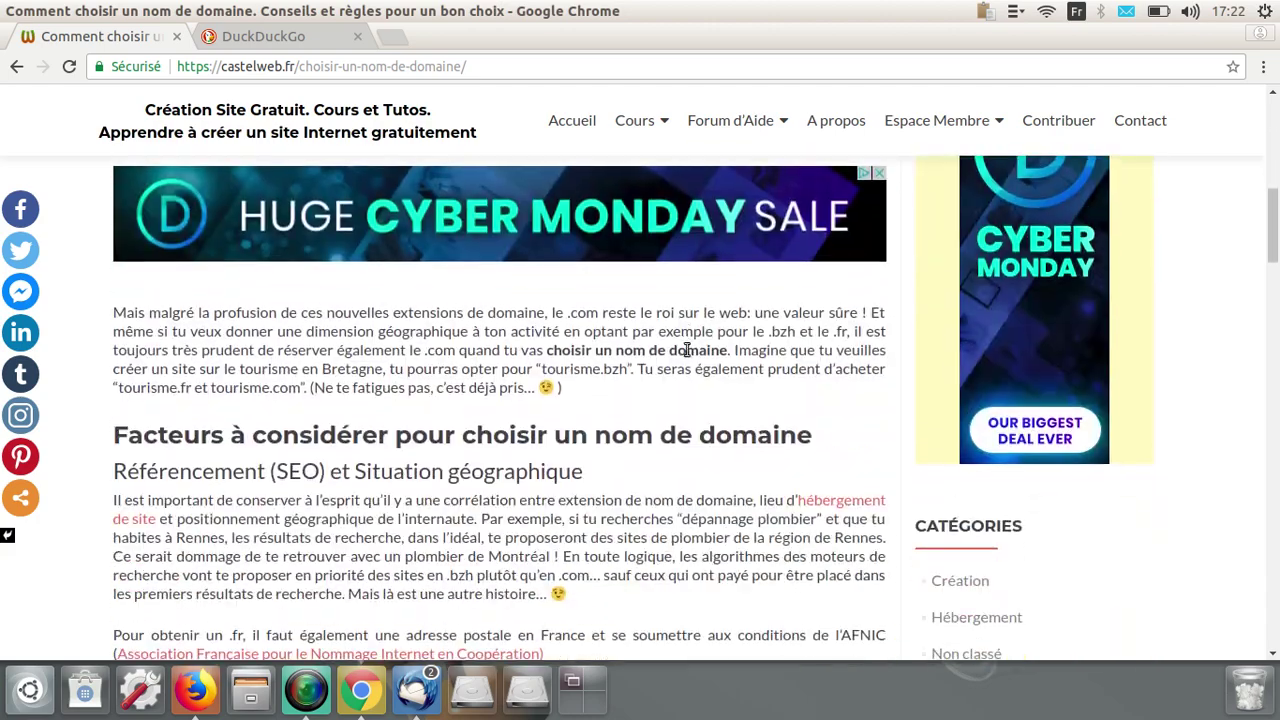
{"action": "scroll", "coordinate": [697, 337], "scroll_direction": "down", "scroll_amount": 9}
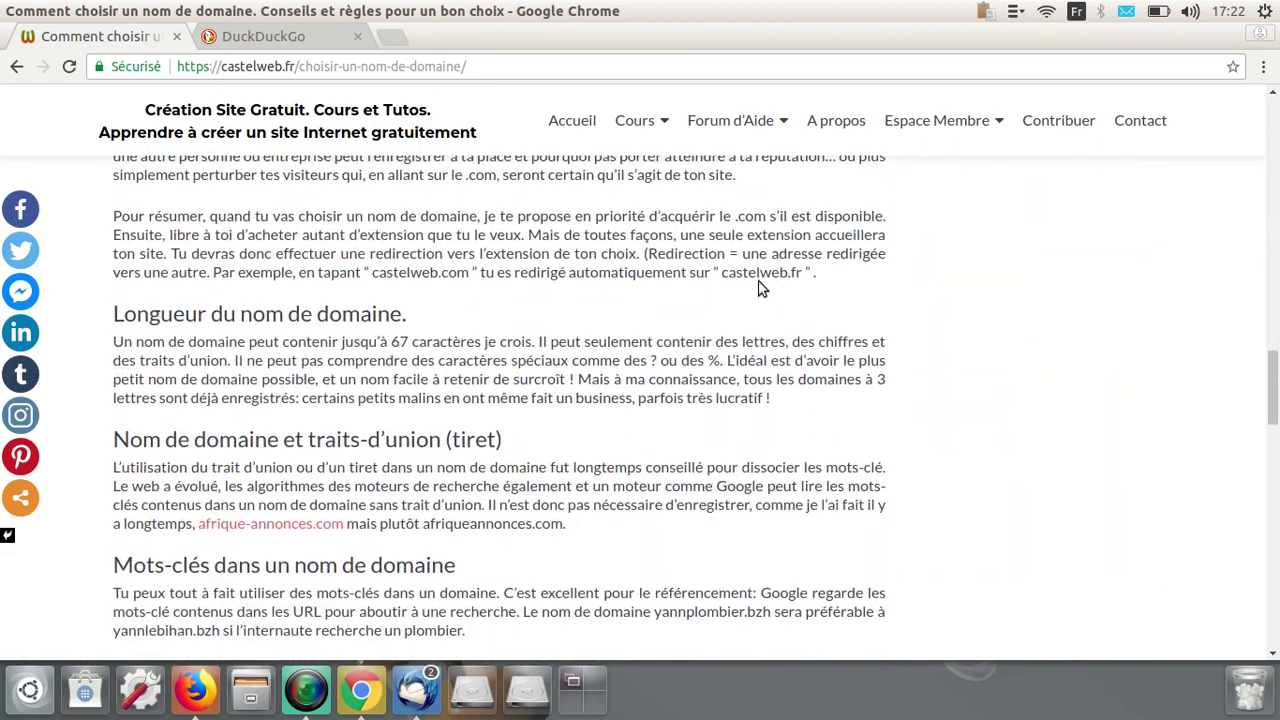
{"action": "scroll", "coordinate": [757, 289], "scroll_direction": "up", "scroll_amount": 4}
{"action": "scroll", "coordinate": [757, 289], "scroll_direction": "up", "scroll_amount": 1}
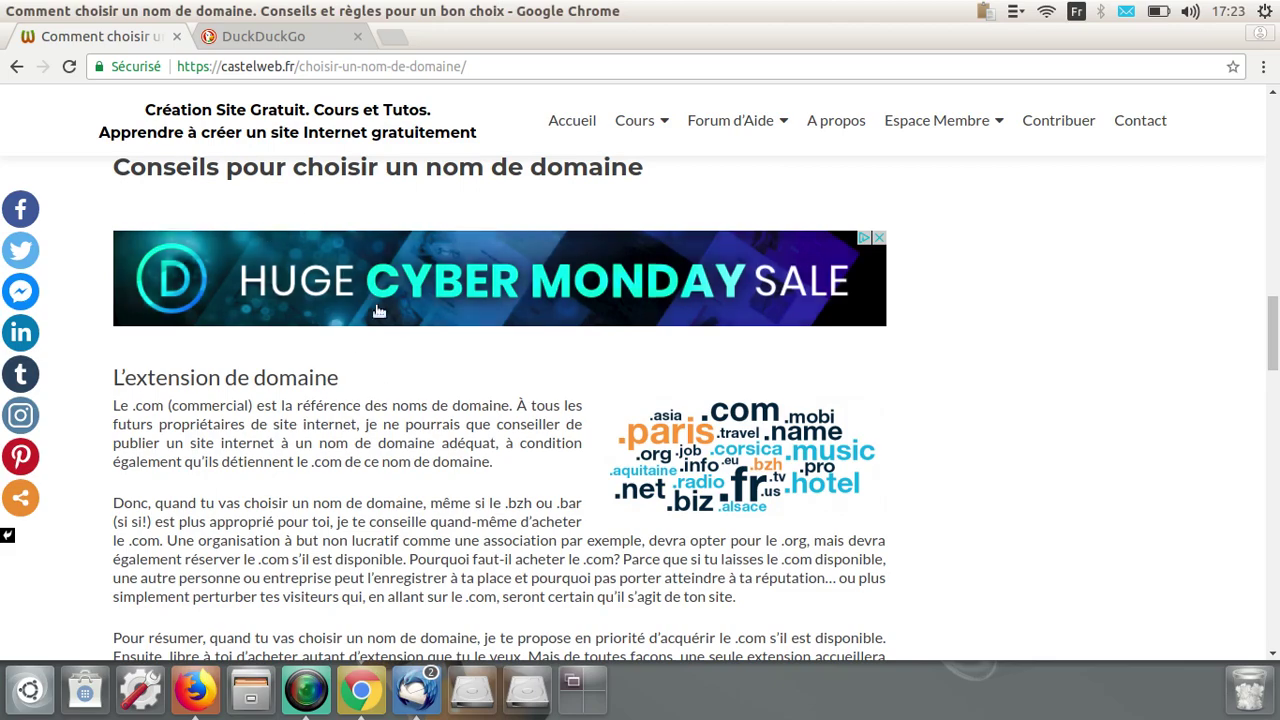
{"action": "scroll", "coordinate": [480, 440], "scroll_direction": "up", "scroll_amount": 10}
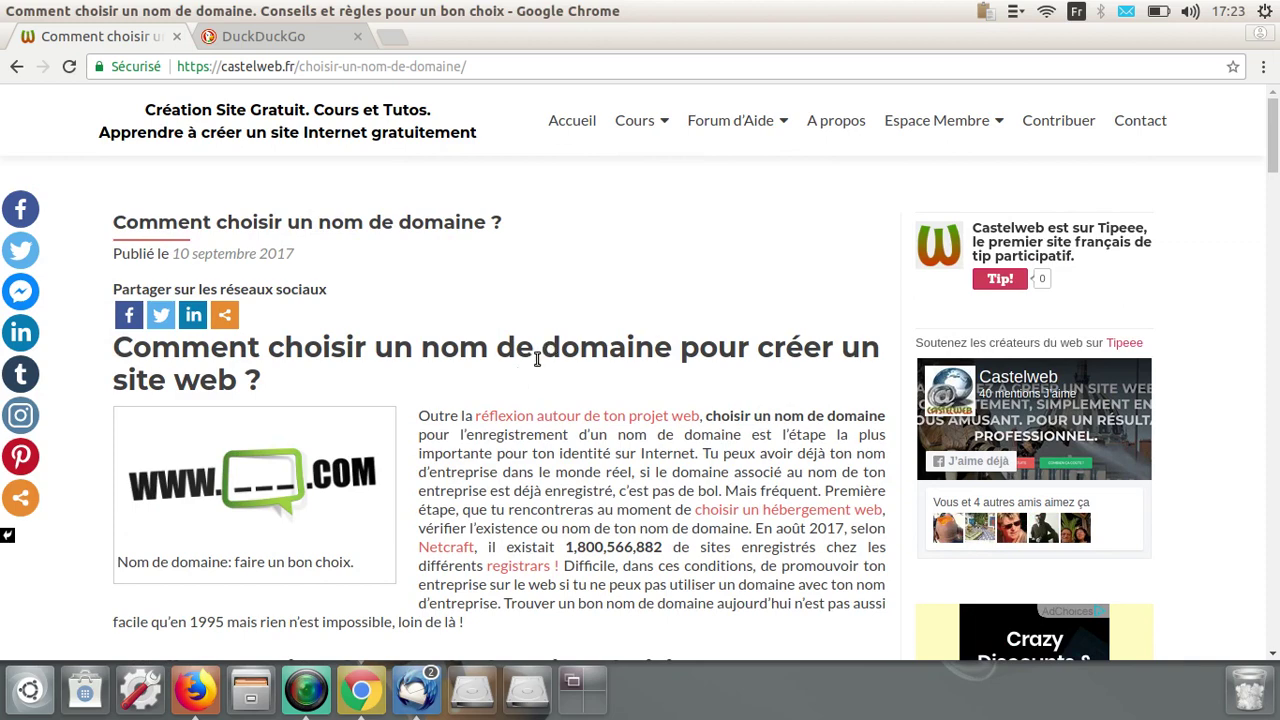
- Open the topic "Quel est le meilleur hébergement de site web ?" in the Hébergement / Nom de domaine forum and read its message
{"action": "mouse_move", "coordinate": [722, 121]}
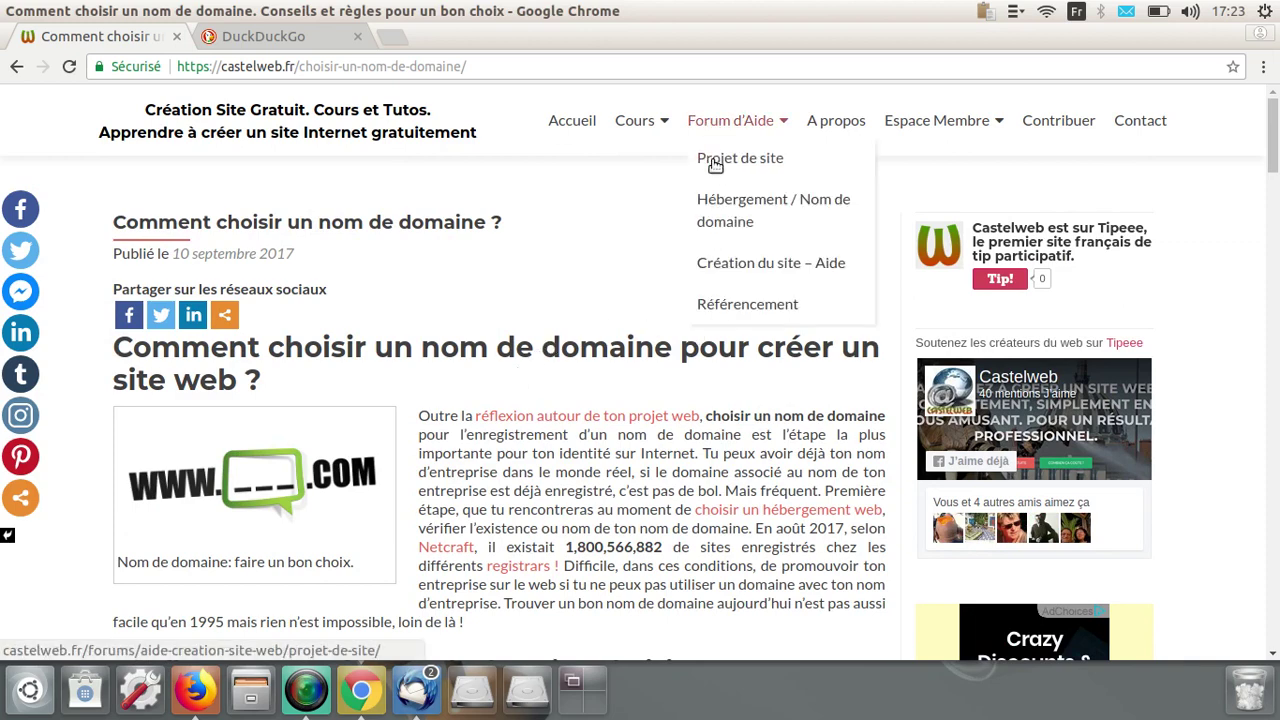
{"action": "left_click", "coordinate": [708, 218]}
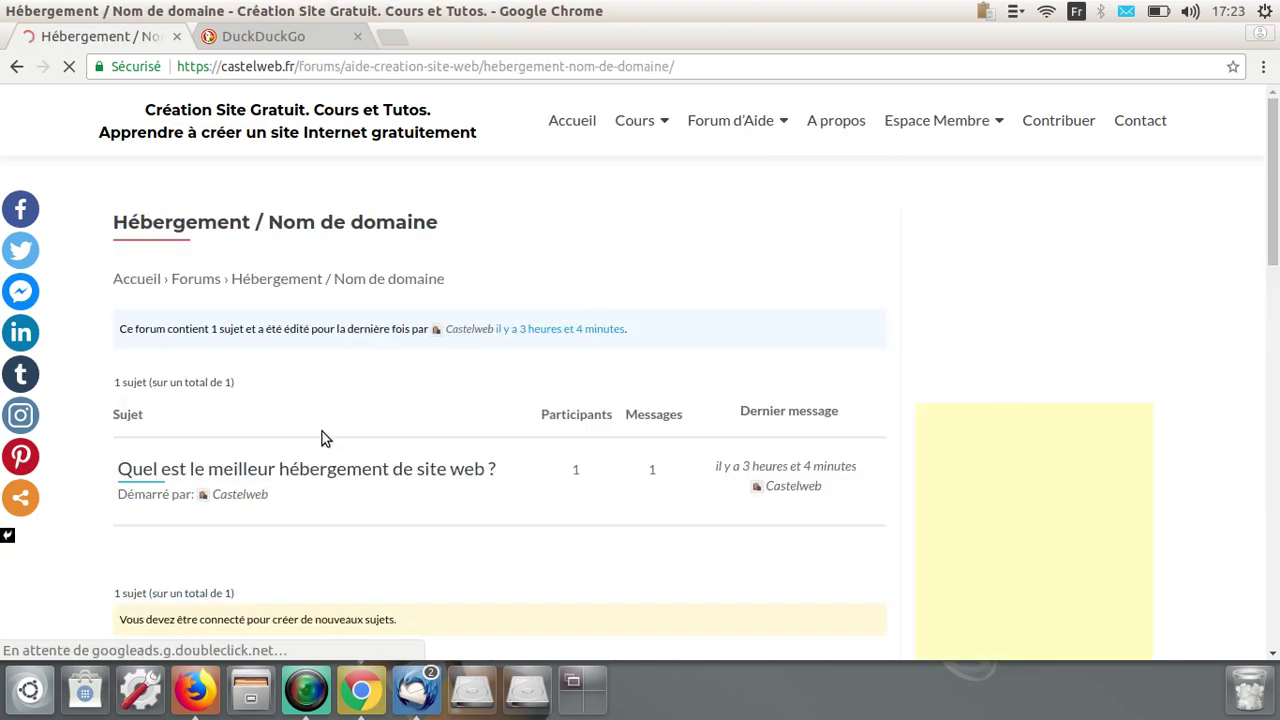
{"action": "left_click", "coordinate": [279, 474]}
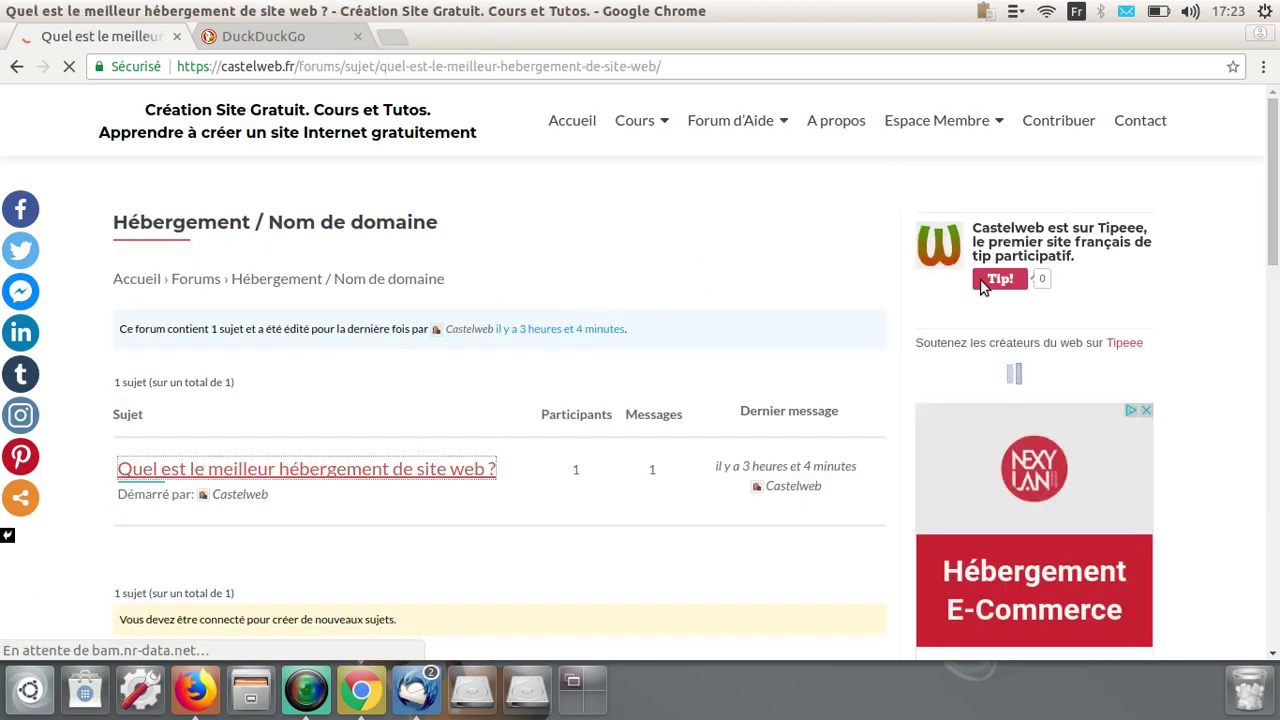
{"action": "scroll", "coordinate": [446, 522], "scroll_direction": "down", "scroll_amount": 7}
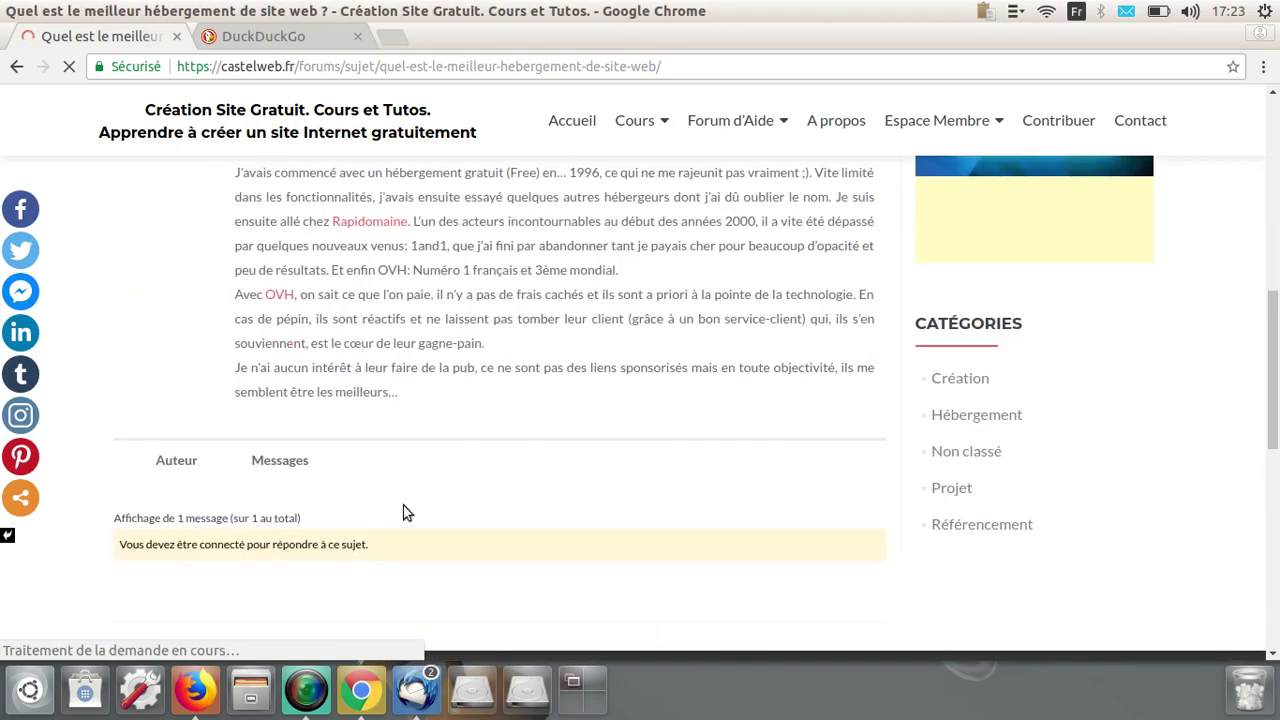
{"action": "scroll", "coordinate": [420, 480], "scroll_direction": "up", "scroll_amount": 1}
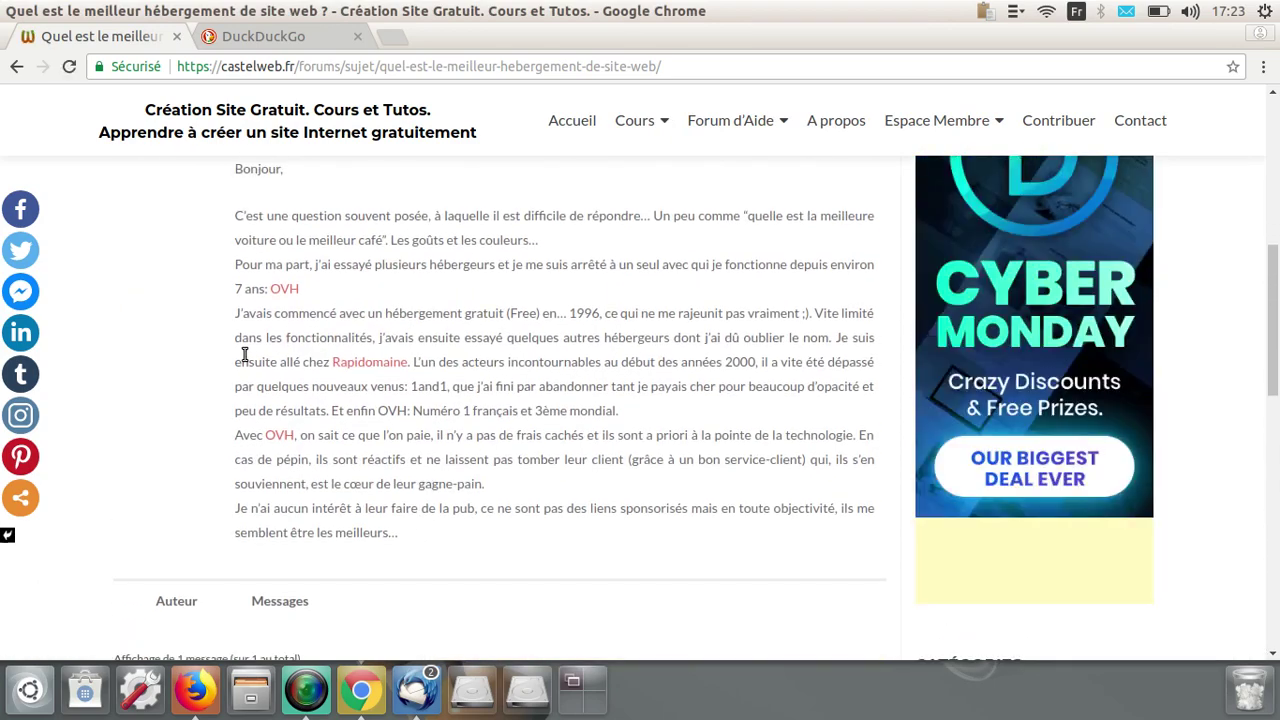
{"action": "scroll", "coordinate": [404, 405], "scroll_direction": "up", "scroll_amount": 5}
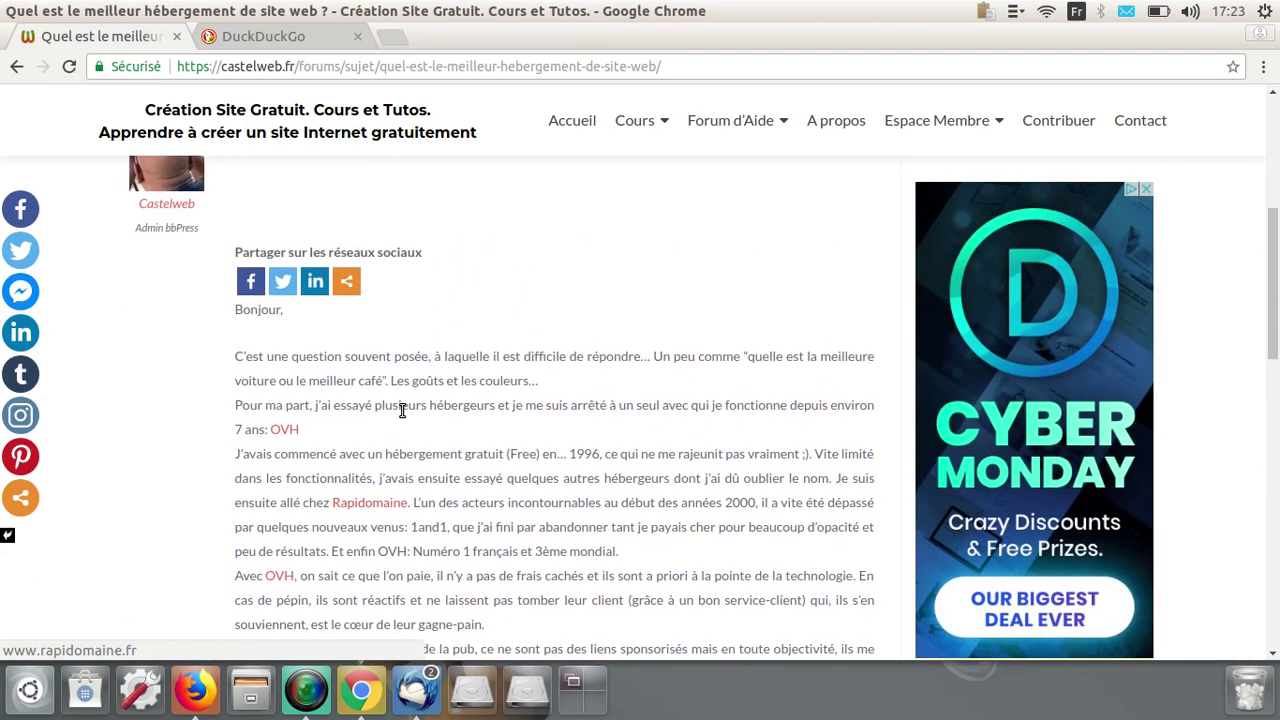
{"action": "scroll", "coordinate": [237, 314], "scroll_direction": "up", "scroll_amount": 2}
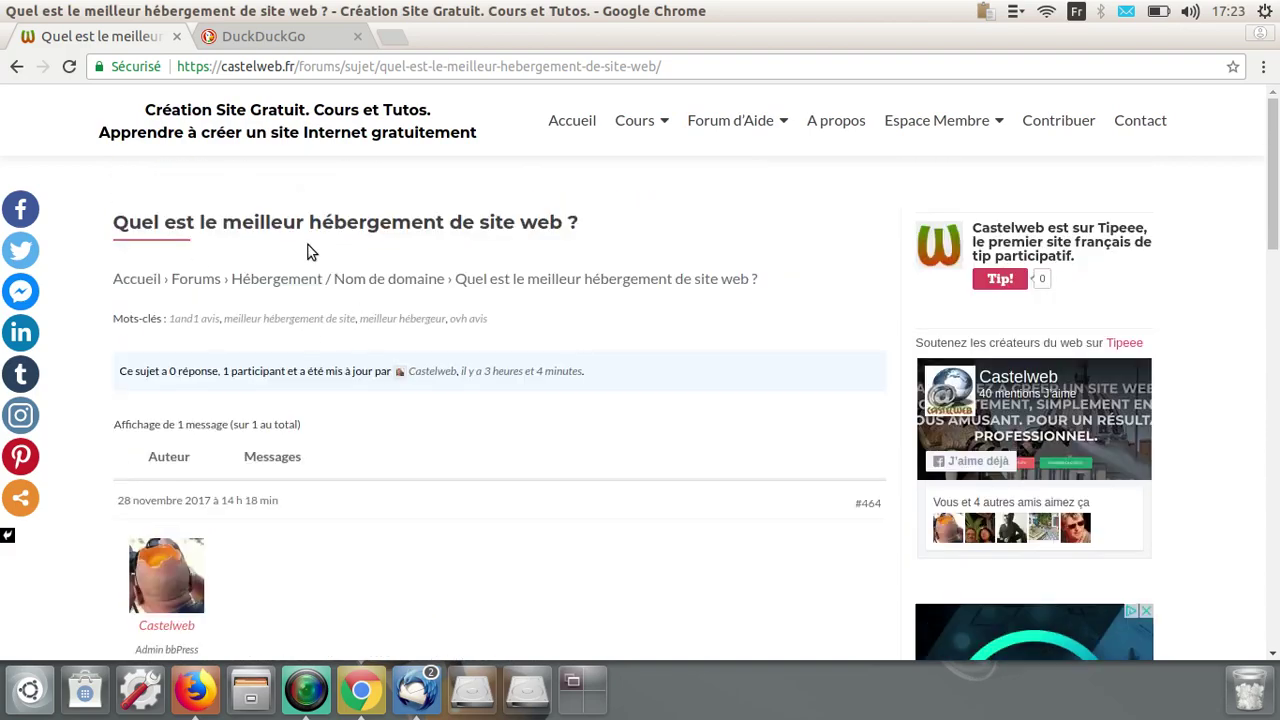
{"action": "scroll", "coordinate": [605, 442], "scroll_direction": "down", "scroll_amount": 5}
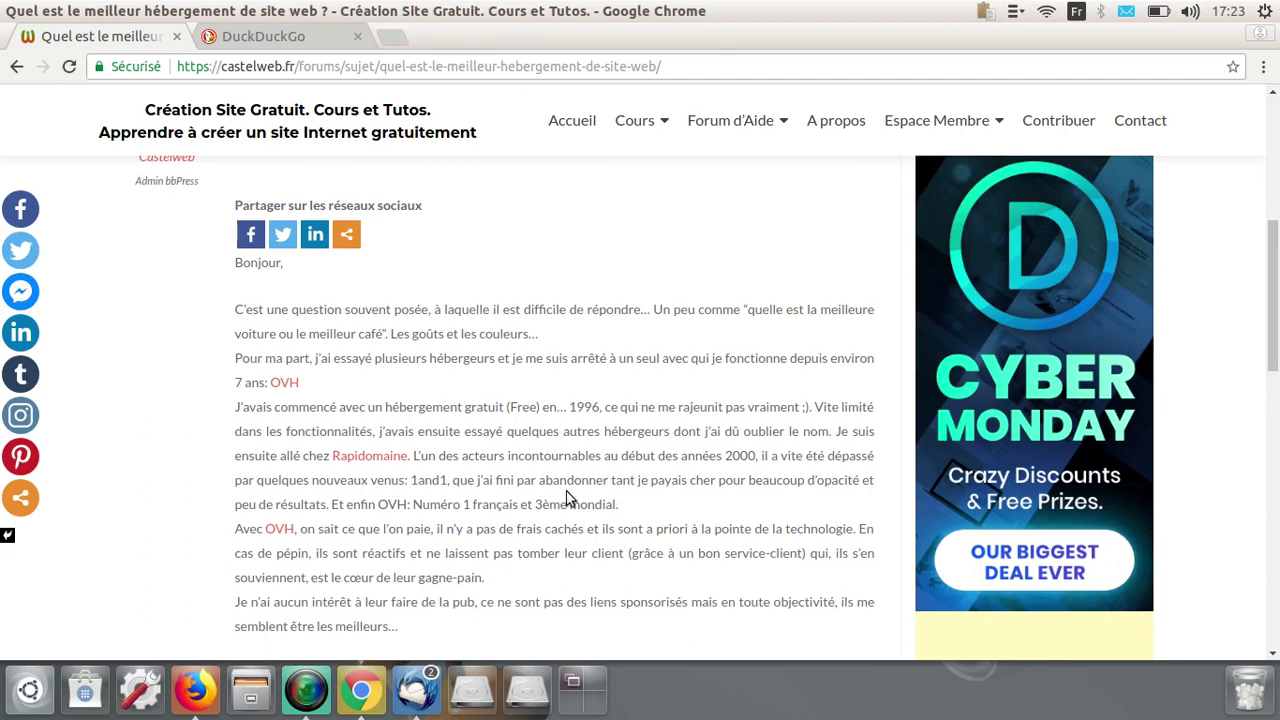
- Search DuckDuckGo for "ovh"
{"action": "left_click", "coordinate": [306, 39]}
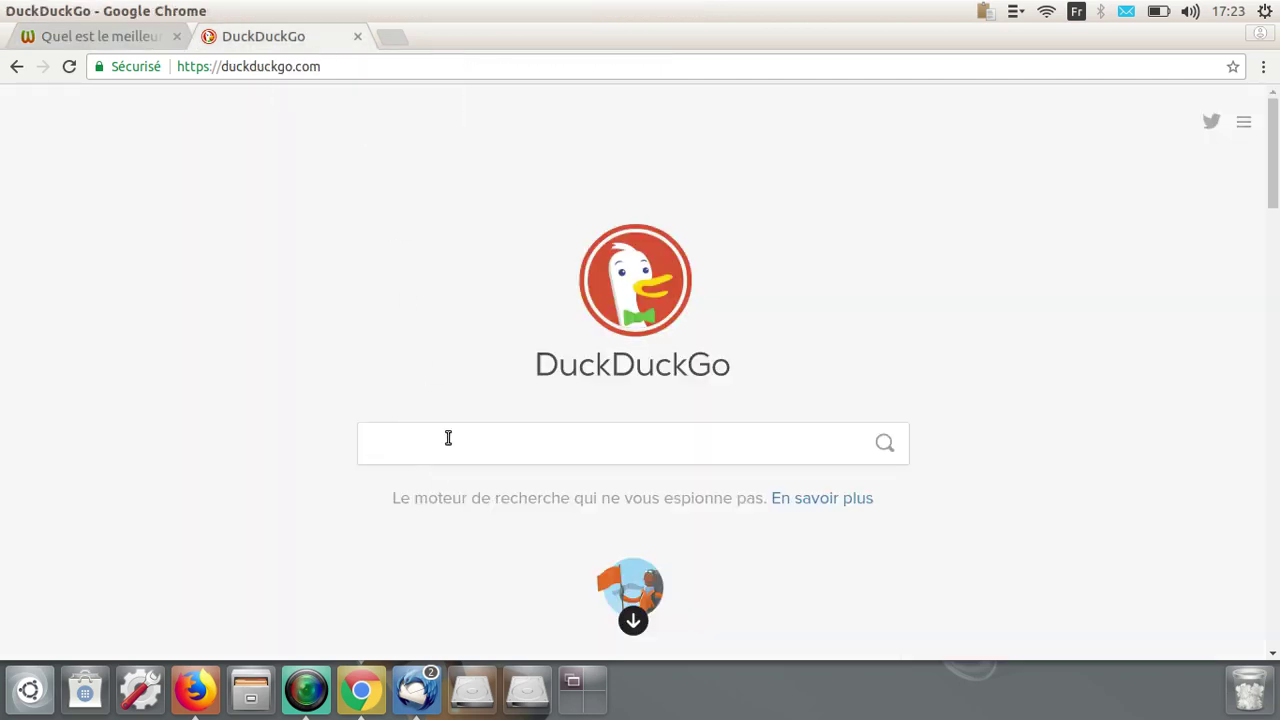
{"action": "type", "text": "ovh"}
{"action": "key", "text": "Return"}
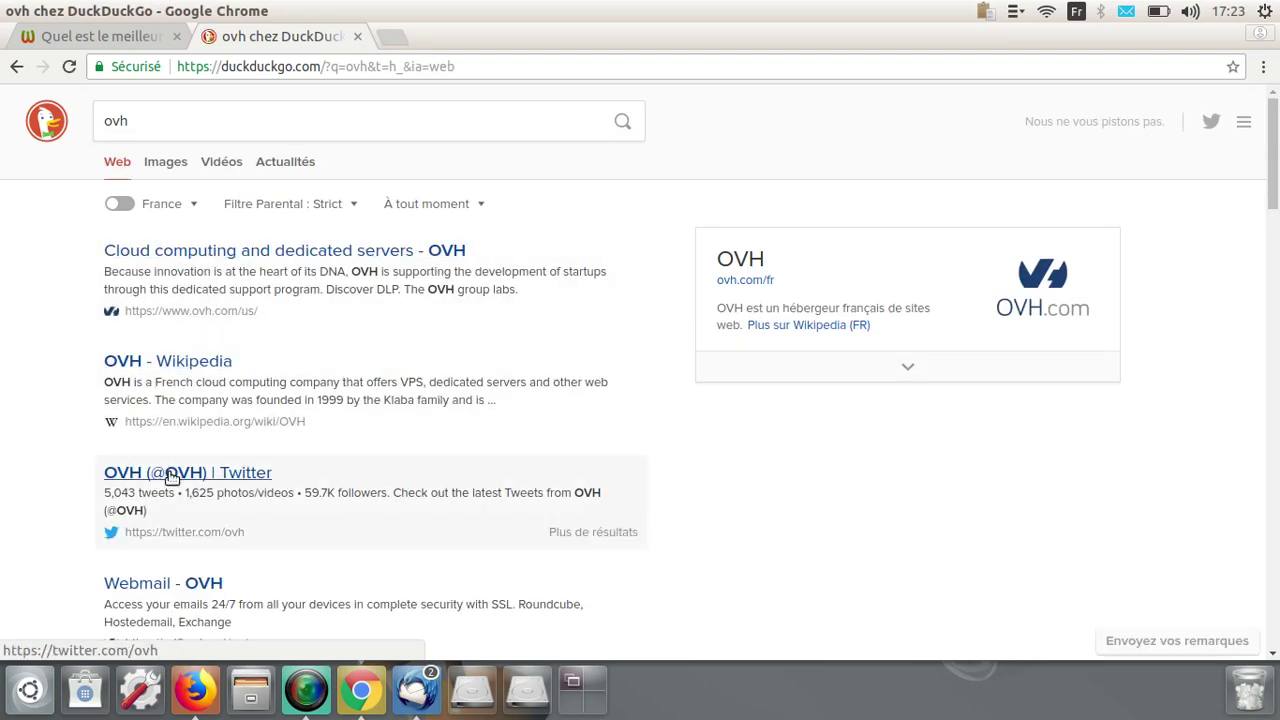
{"action": "left_click", "coordinate": [183, 589]}
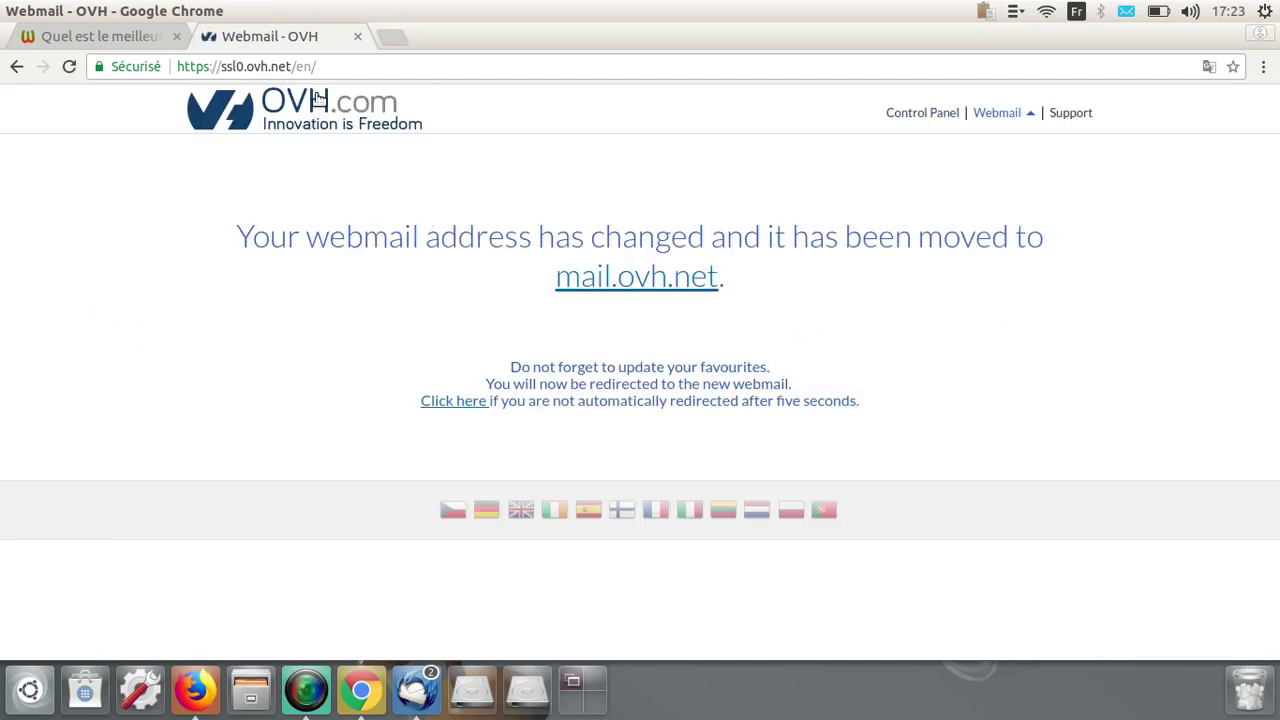
{"action": "left_click", "coordinate": [16, 66]}
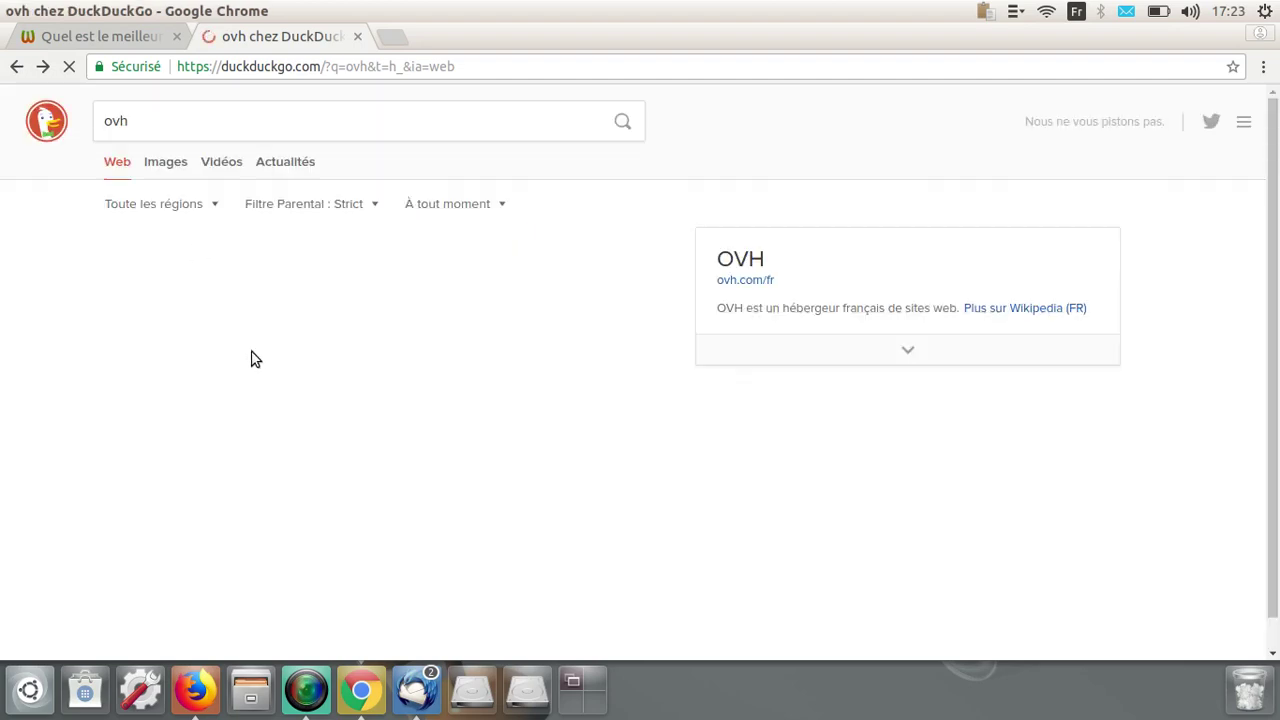
{"action": "scroll", "coordinate": [190, 420], "scroll_direction": "down", "scroll_amount": 2}
{"action": "scroll", "coordinate": [170, 482], "scroll_direction": "down", "scroll_amount": 2}
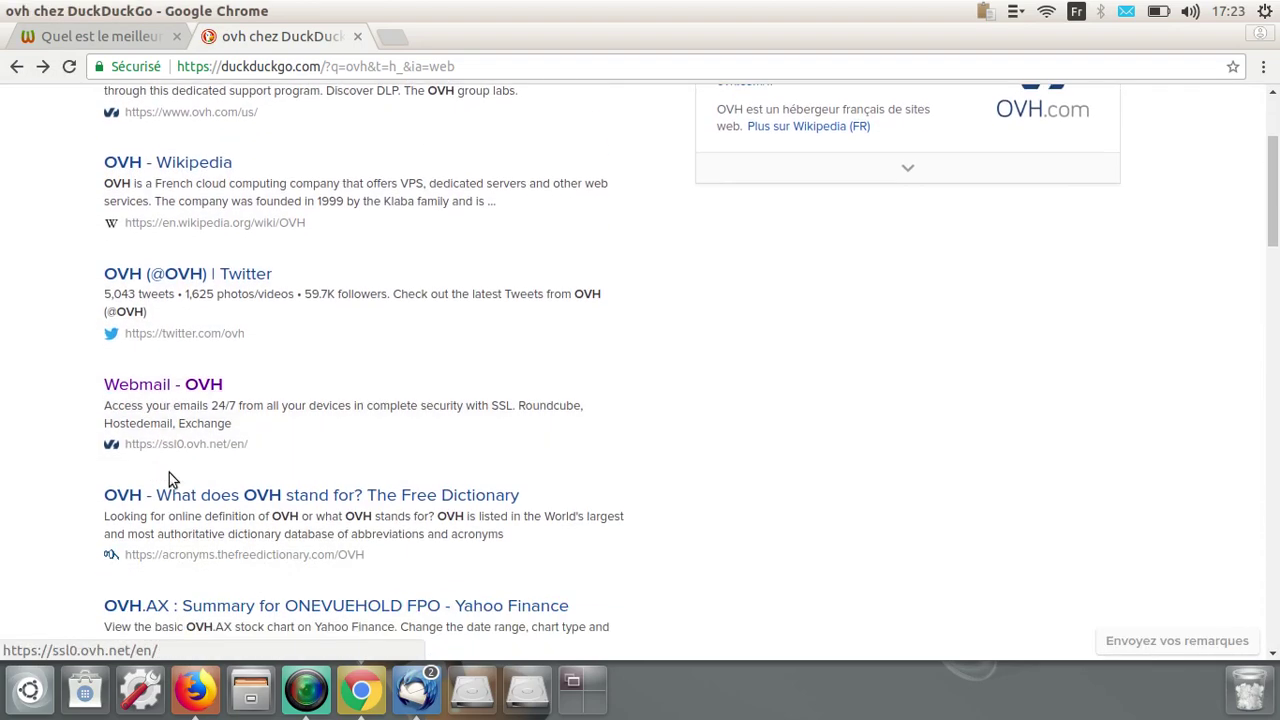
{"action": "scroll", "coordinate": [65, 381], "scroll_direction": "up", "scroll_amount": 3}
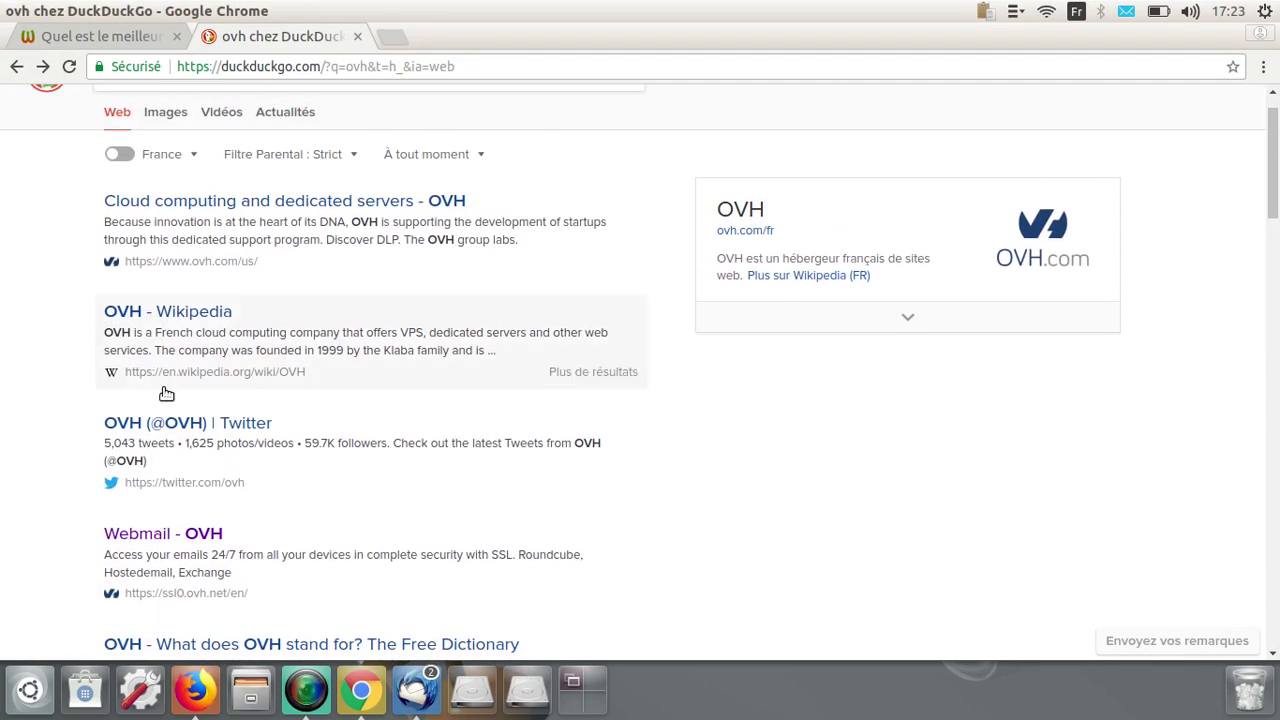
{"action": "scroll", "coordinate": [220, 330], "scroll_direction": "up", "scroll_amount": 1}
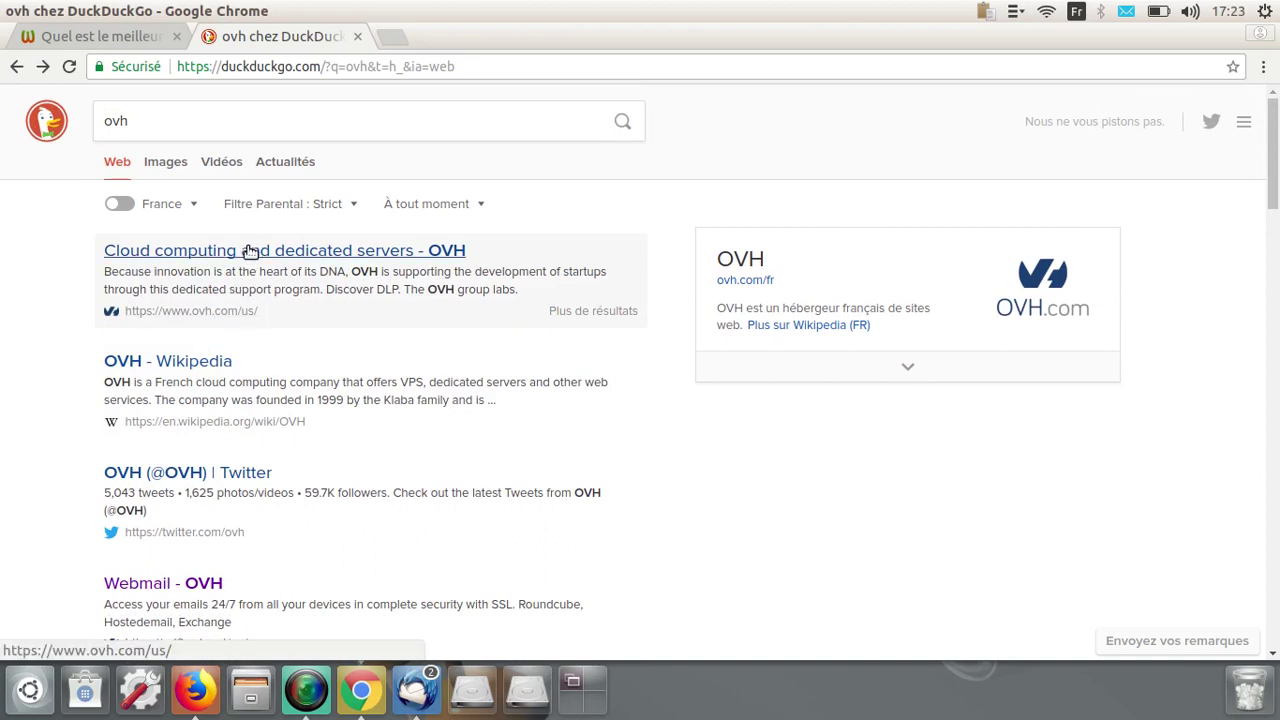
- Open the French OVH site, ovh.com/fr, from the search results
{"action": "left_click", "coordinate": [256, 251]}
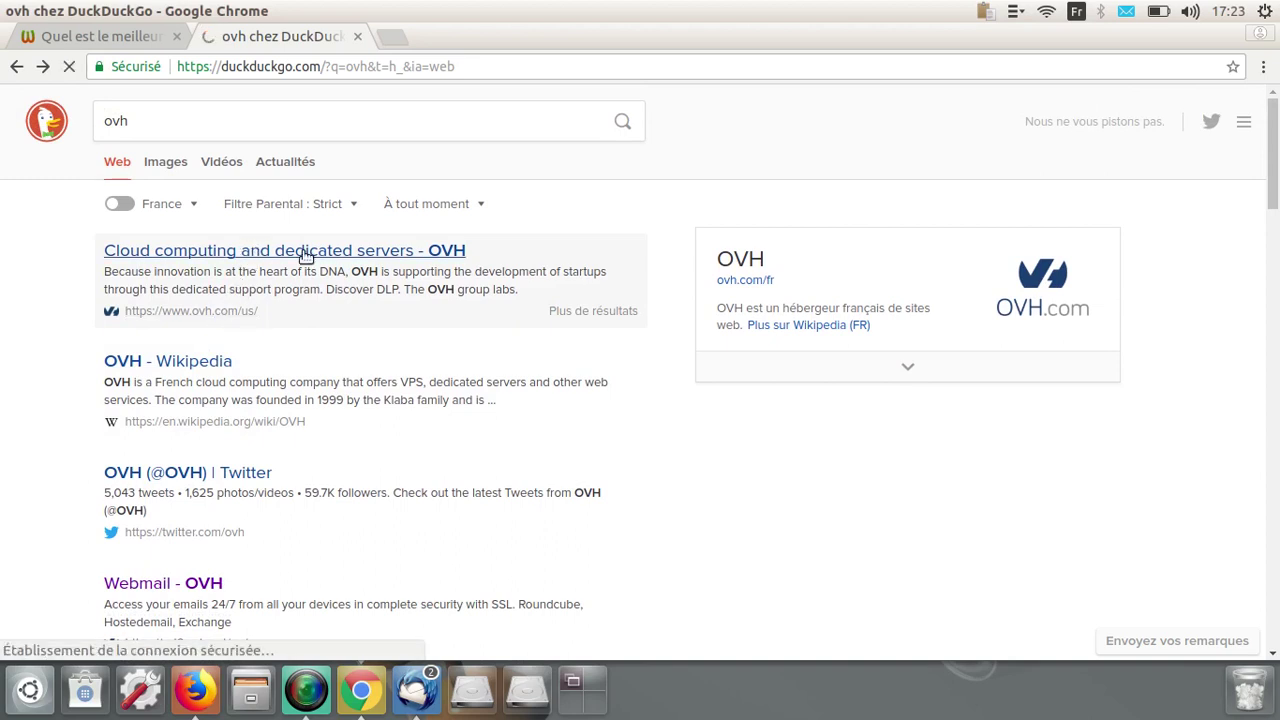
{"action": "left_click", "coordinate": [750, 281]}
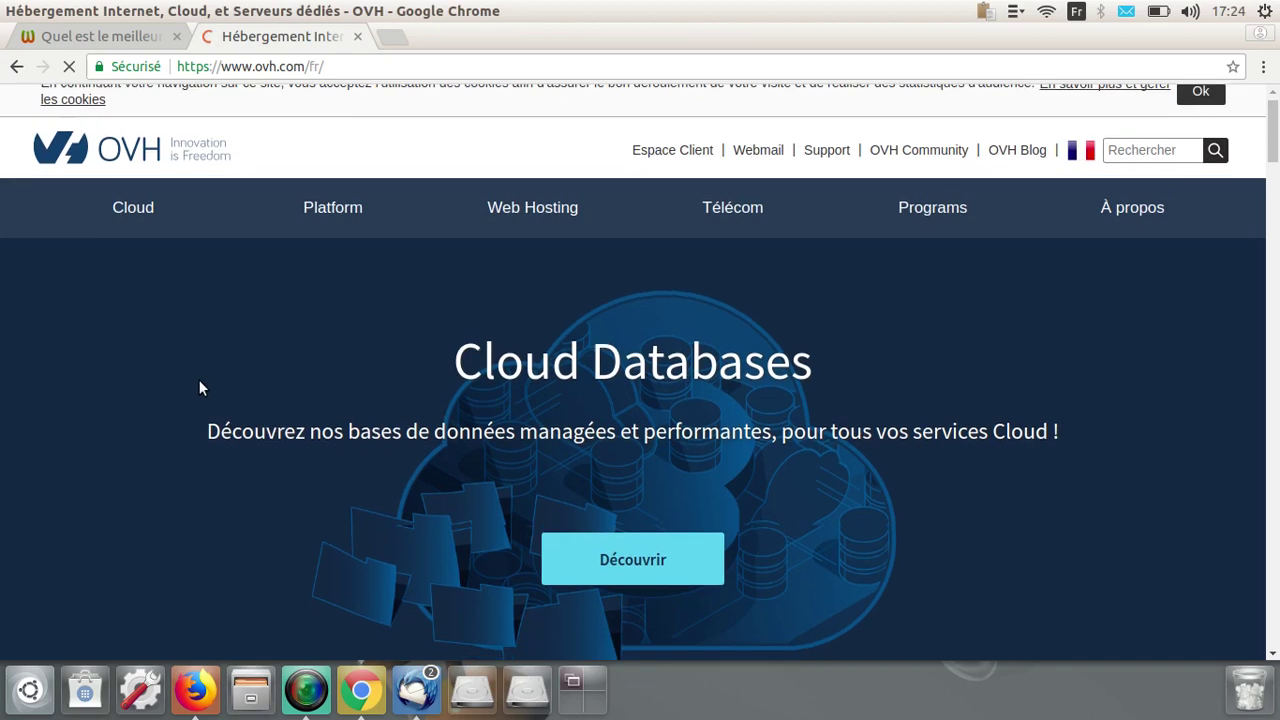
{"action": "scroll", "coordinate": [204, 380], "scroll_direction": "down", "scroll_amount": 2}
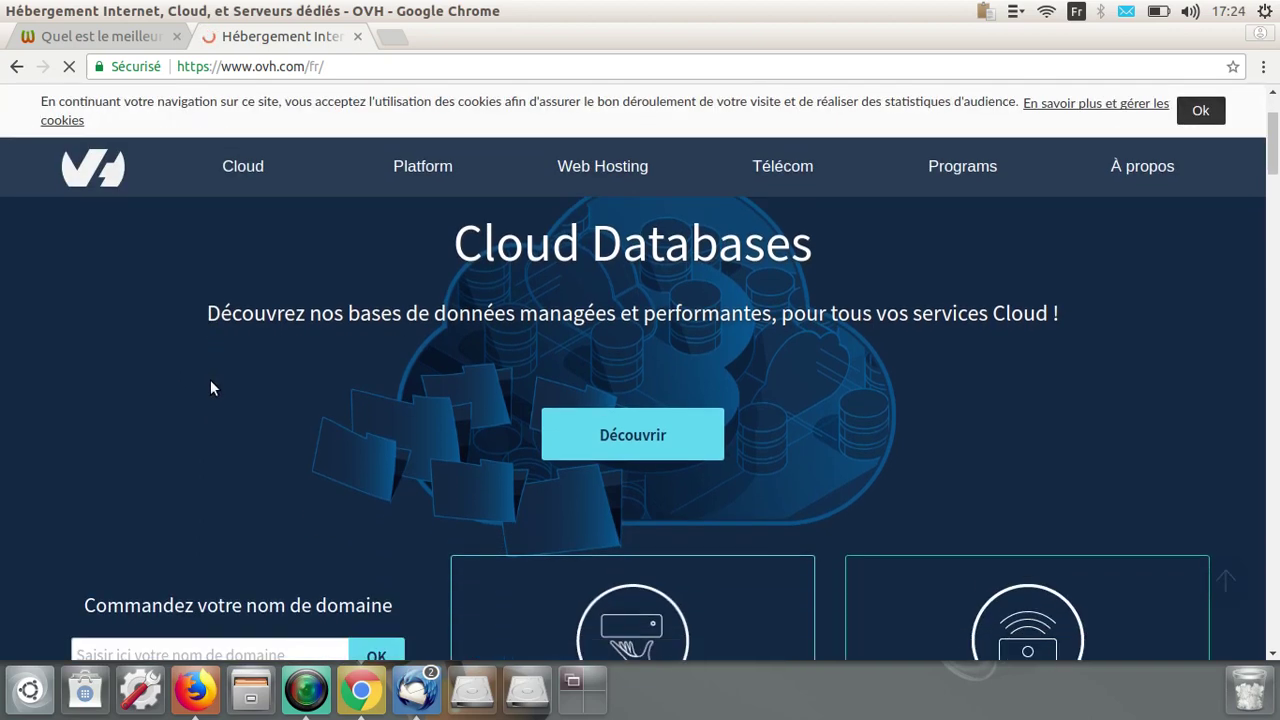
{"action": "scroll", "coordinate": [211, 381], "scroll_direction": "down", "scroll_amount": 1}
{"action": "scroll", "coordinate": [212, 382], "scroll_direction": "up", "scroll_amount": 4}
{"action": "scroll", "coordinate": [302, 502], "scroll_direction": "down", "scroll_amount": 1}
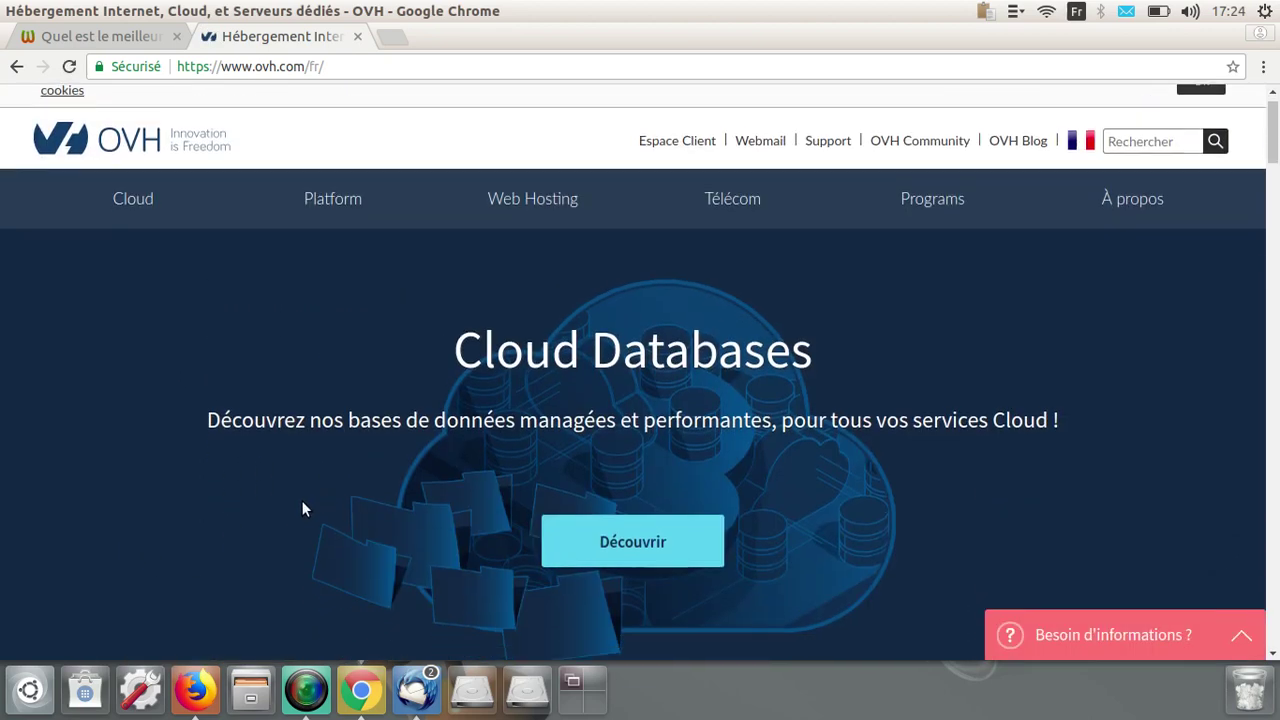
- Check the domain name menuiseriedupont.fr in OVH's domain order form, choosing the suggested .fr extension
{"action": "scroll", "coordinate": [302, 501], "scroll_direction": "down", "scroll_amount": 3}
{"action": "left_click", "coordinate": [182, 528]}
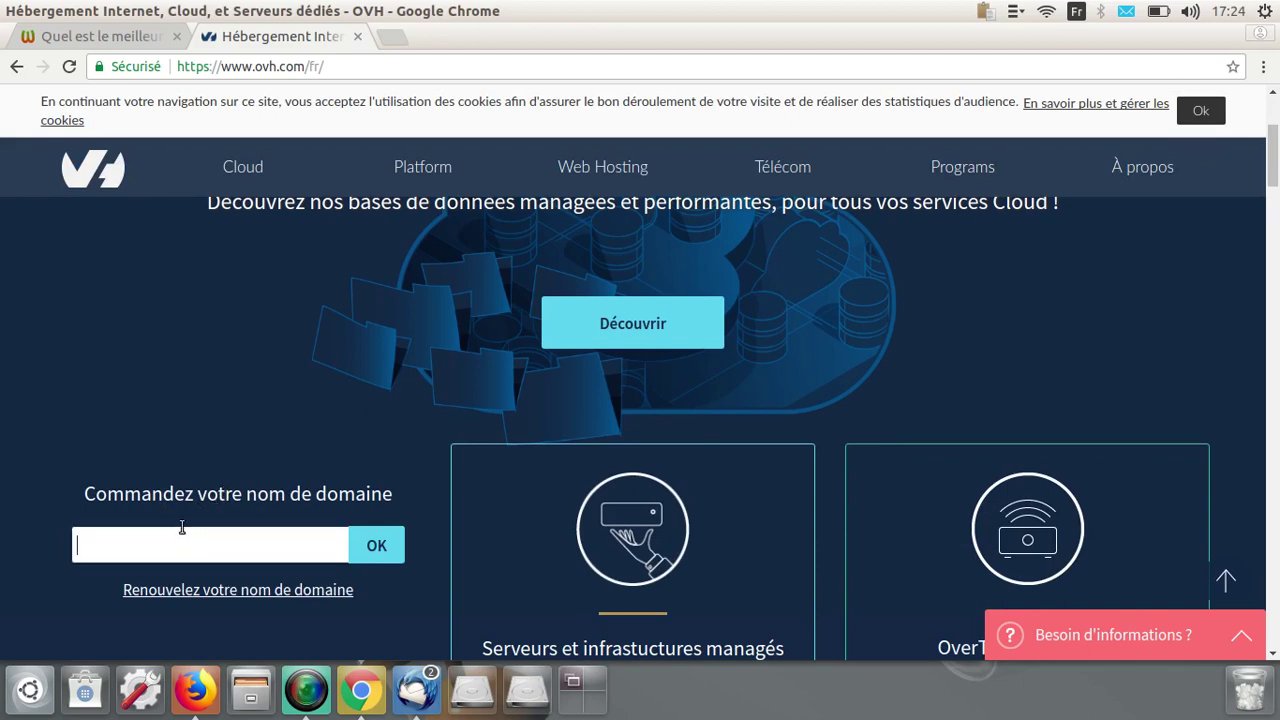
{"action": "scroll", "coordinate": [83, 434], "scroll_direction": "down", "scroll_amount": 2}
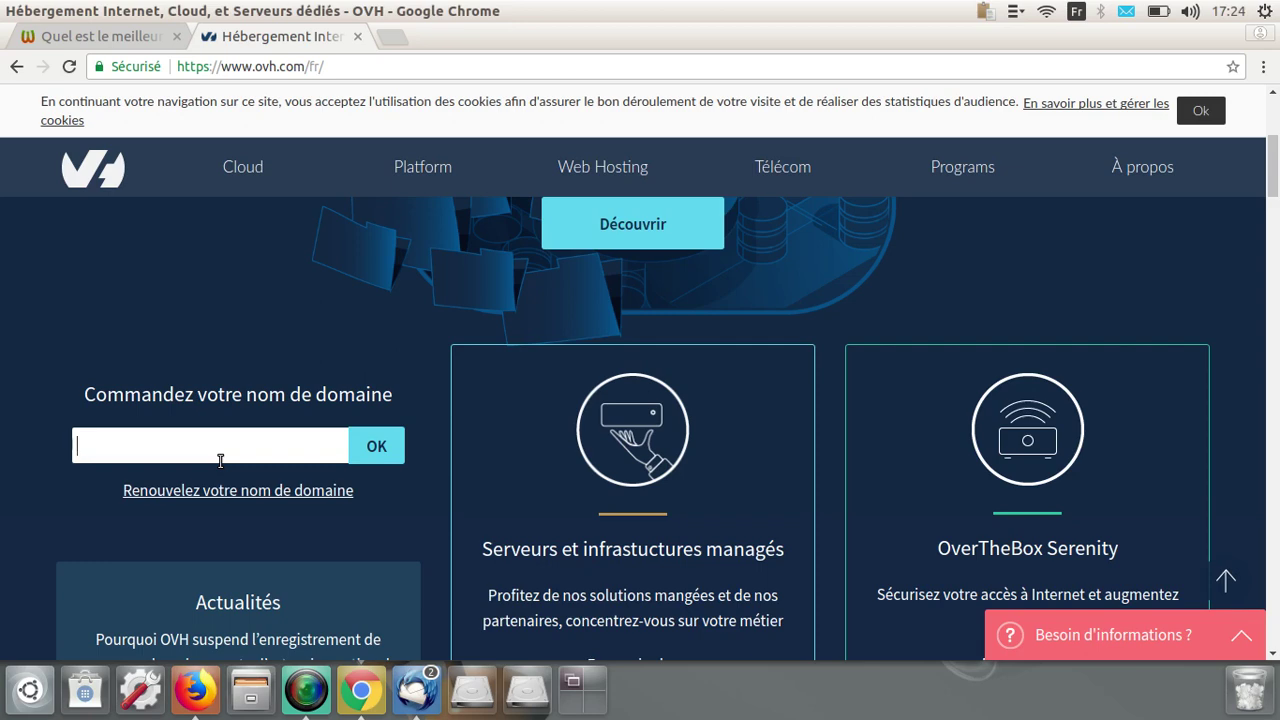
{"action": "type", "text": "menui"}
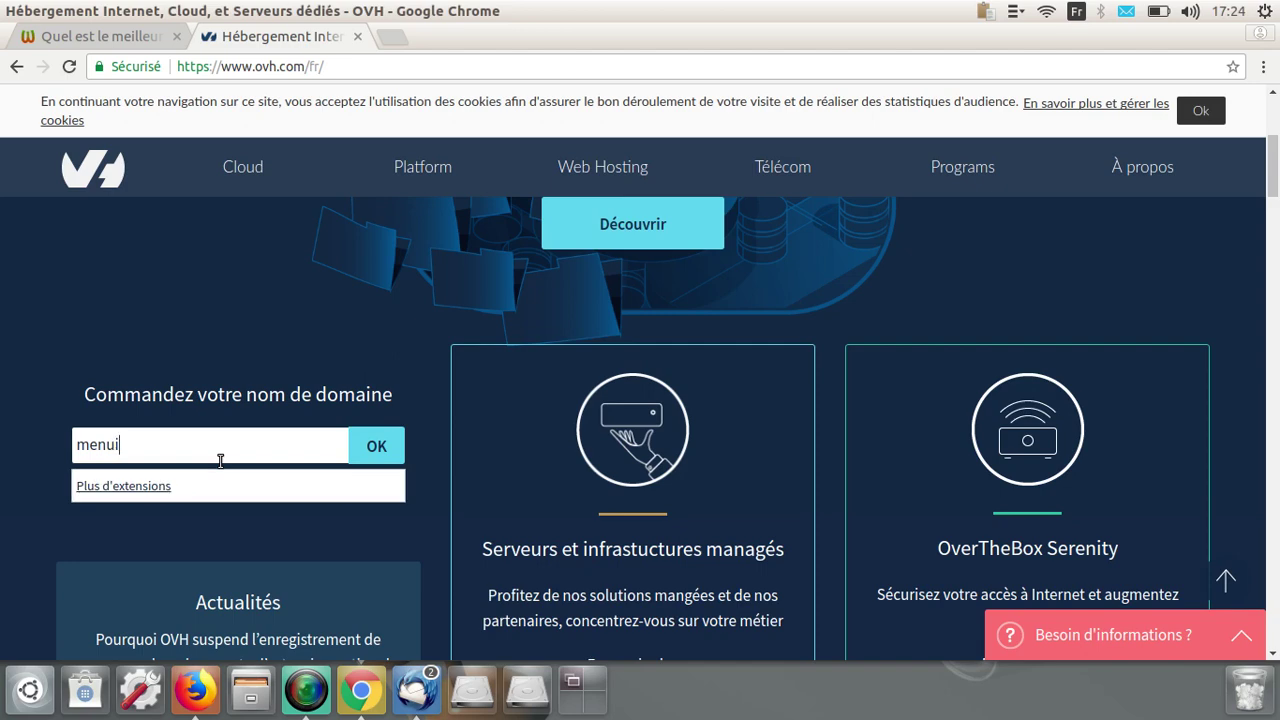
{"action": "type", "text": "serie"}
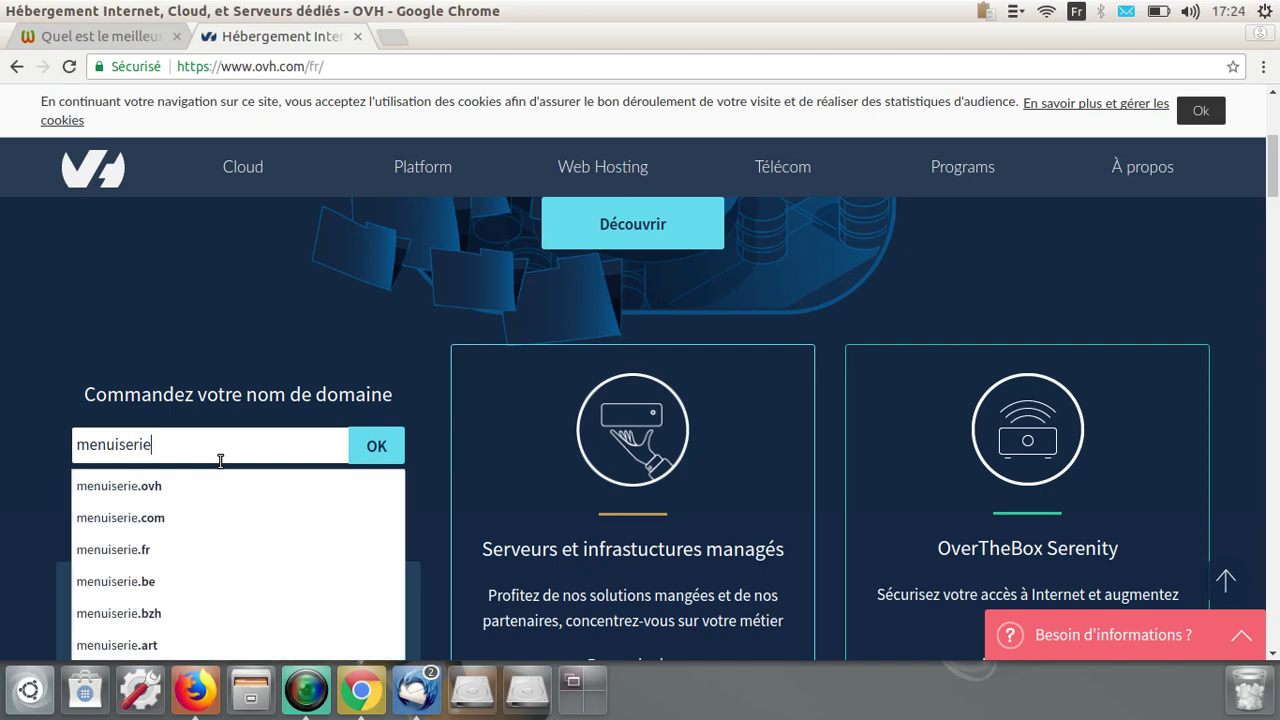
{"action": "type", "text": "dupont"}
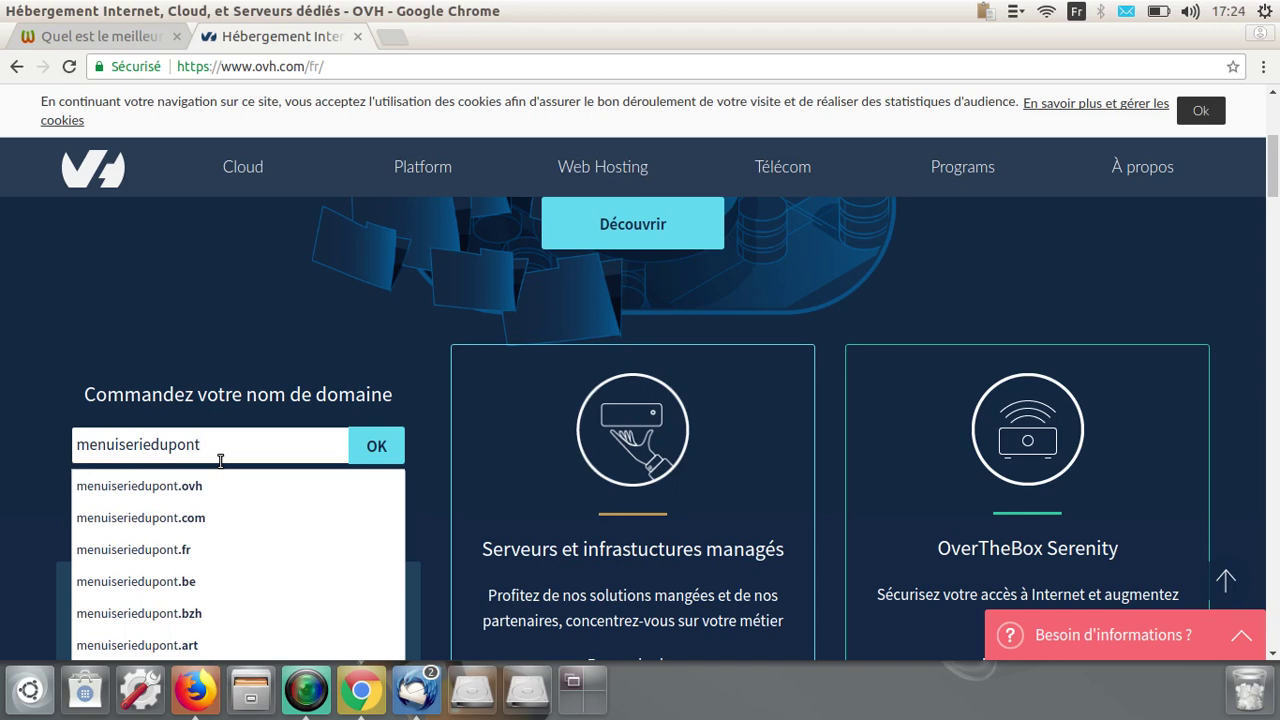
{"action": "left_click", "coordinate": [193, 550]}
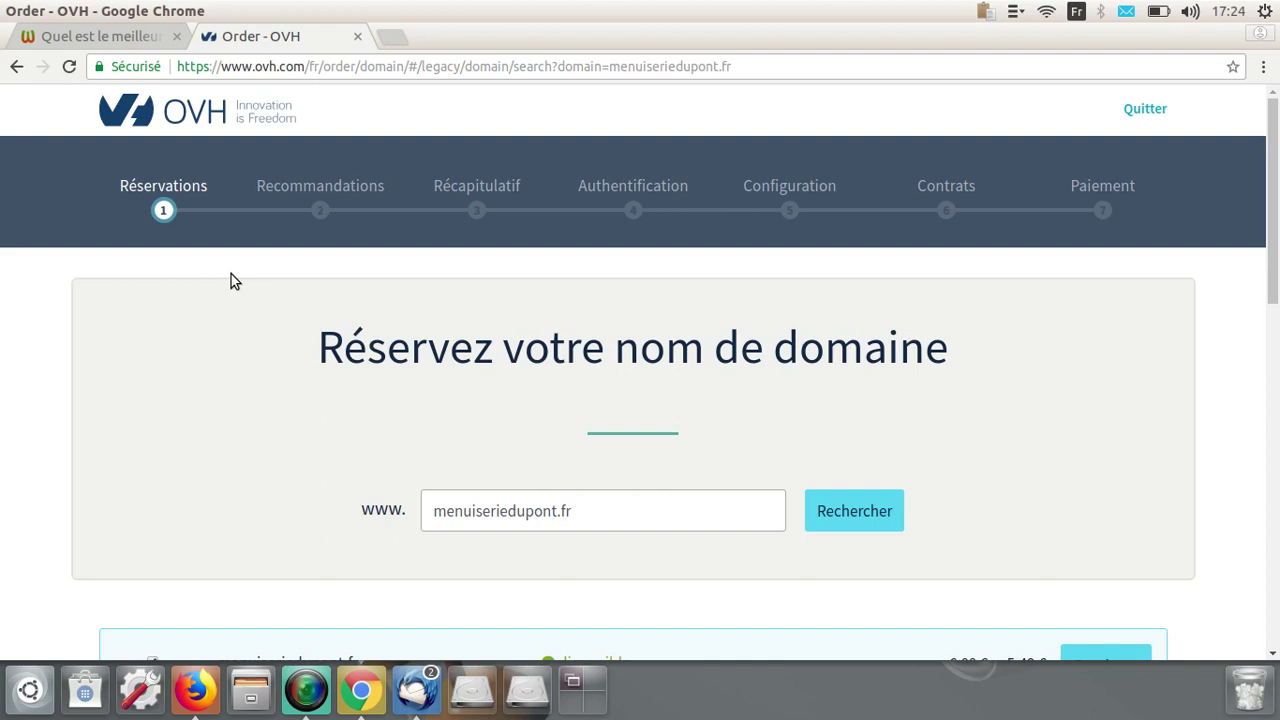
- Copy the domain name in the search field and check the availability of castelweb.fr instead
{"action": "scroll", "coordinate": [1070, 456], "scroll_direction": "down", "scroll_amount": 3}
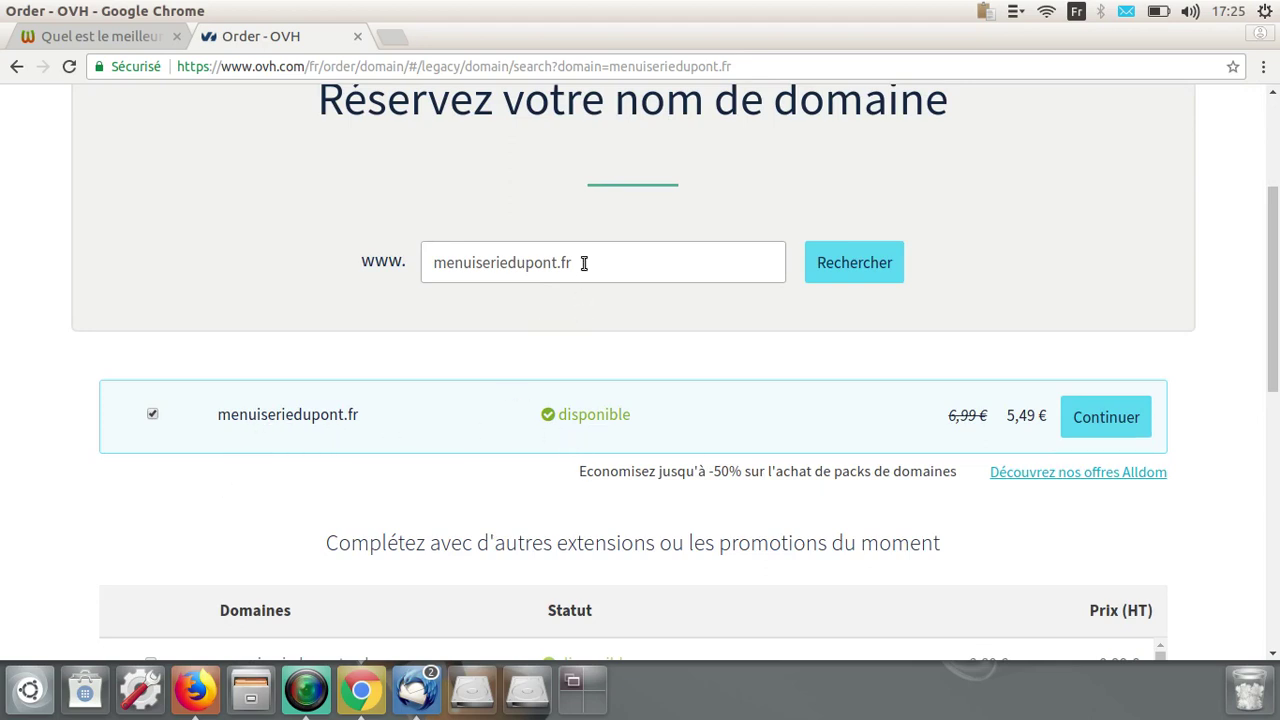
{"action": "left_click_drag", "start_coordinate": [583, 263], "coordinate": [363, 286]}
{"action": "key", "text": "ctrl+c"}
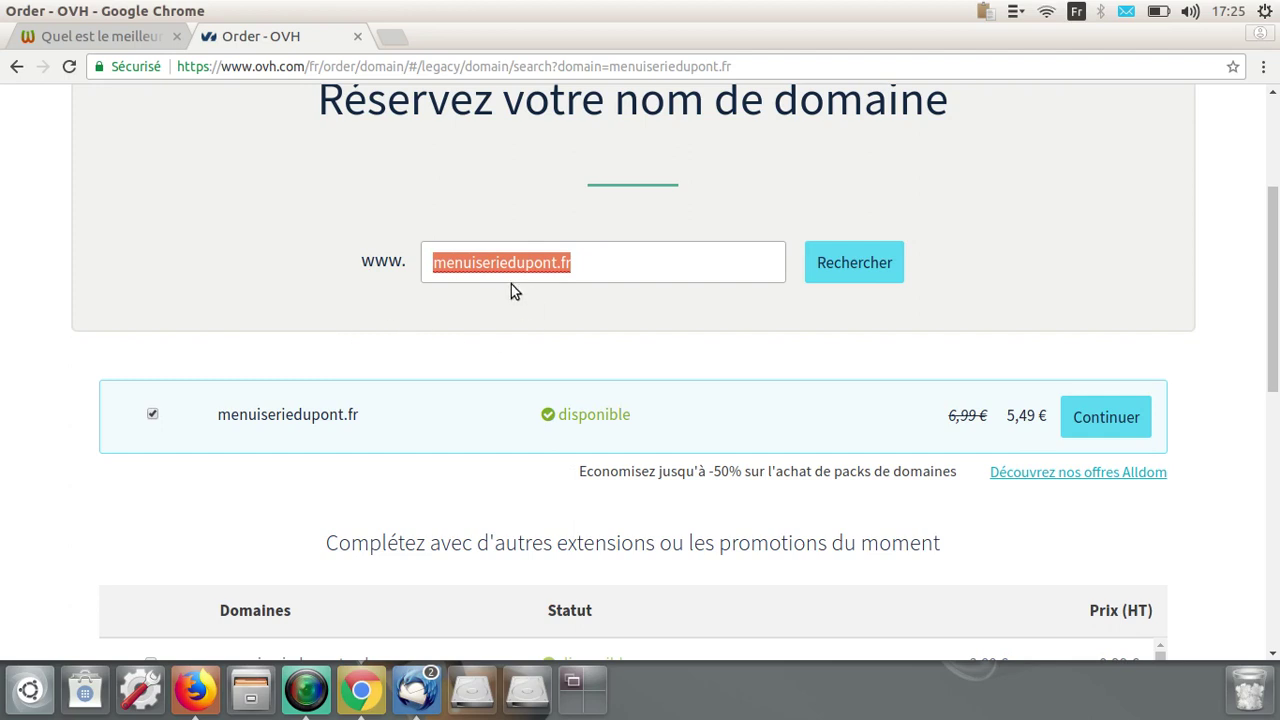
{"action": "type", "text": "castelwe"}
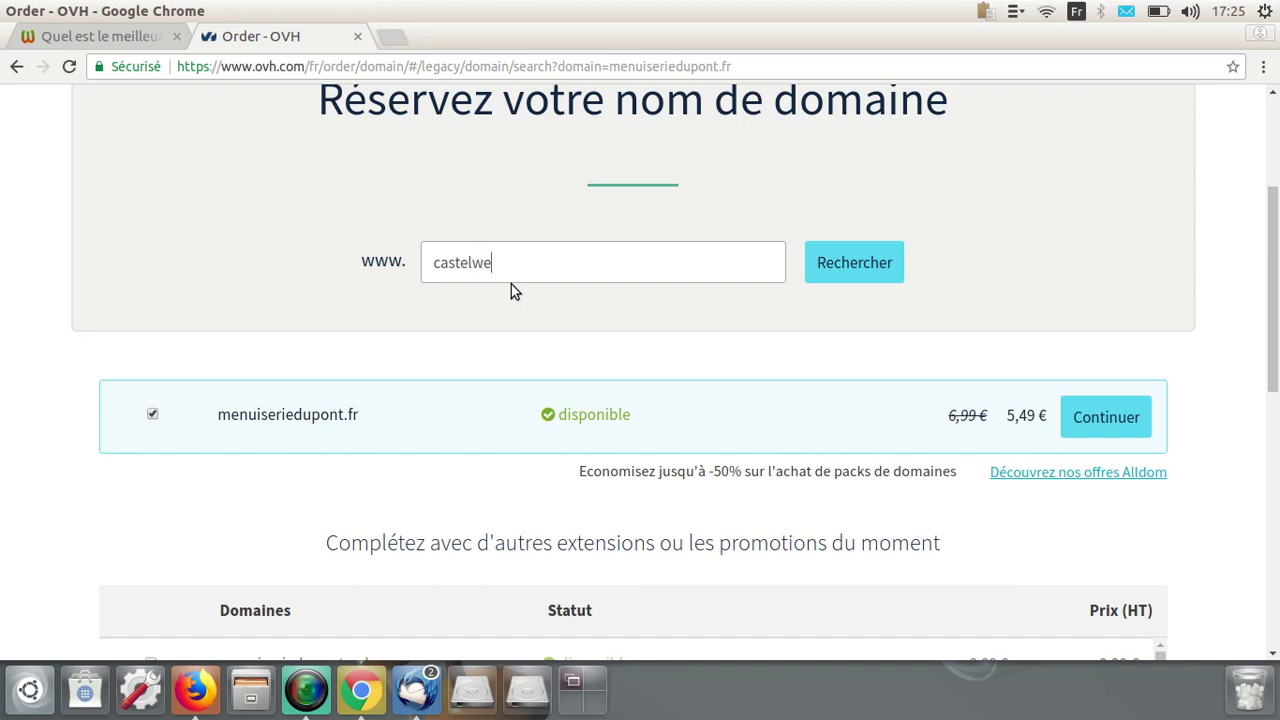
{"action": "type", "text": "b"}
{"action": "key", "text": "Return"}
{"action": "type", "text": ".fr"}
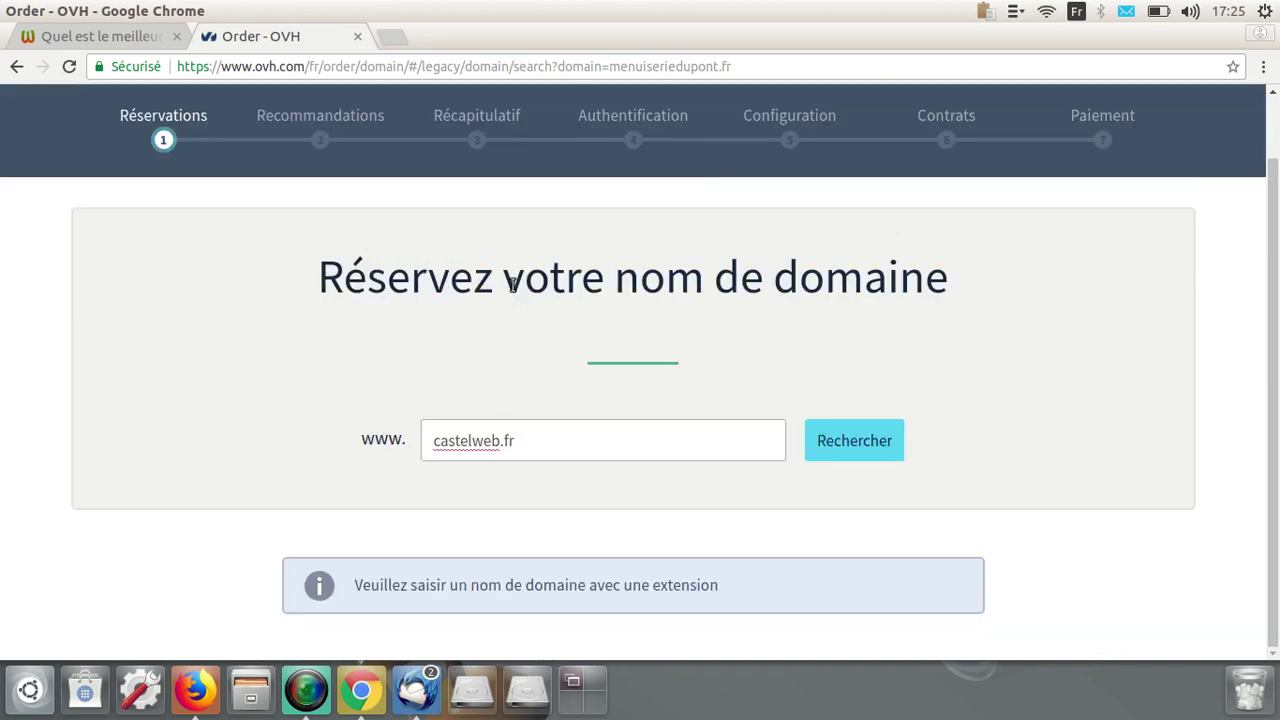
{"action": "key", "text": "Return"}
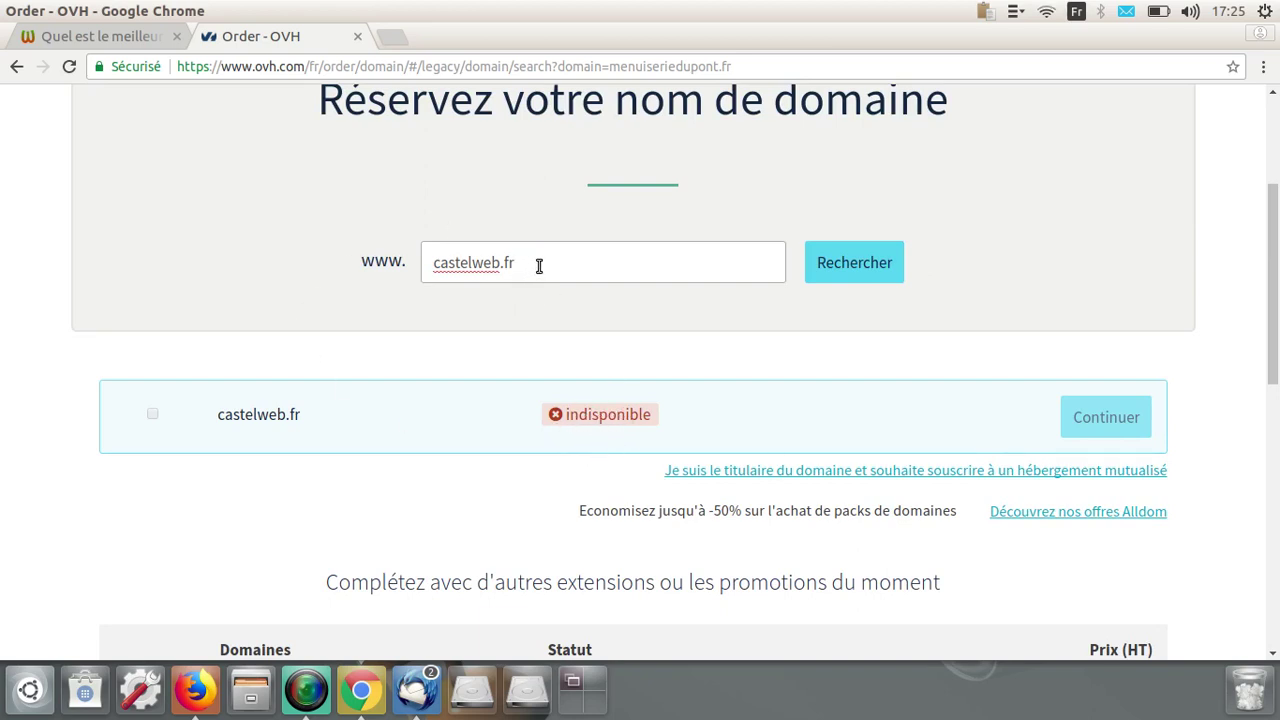
- Search again for the copied domain name menuiseriedupont.fr and continue the order with it
{"action": "left_click_drag", "start_coordinate": [539, 263], "coordinate": [358, 241]}
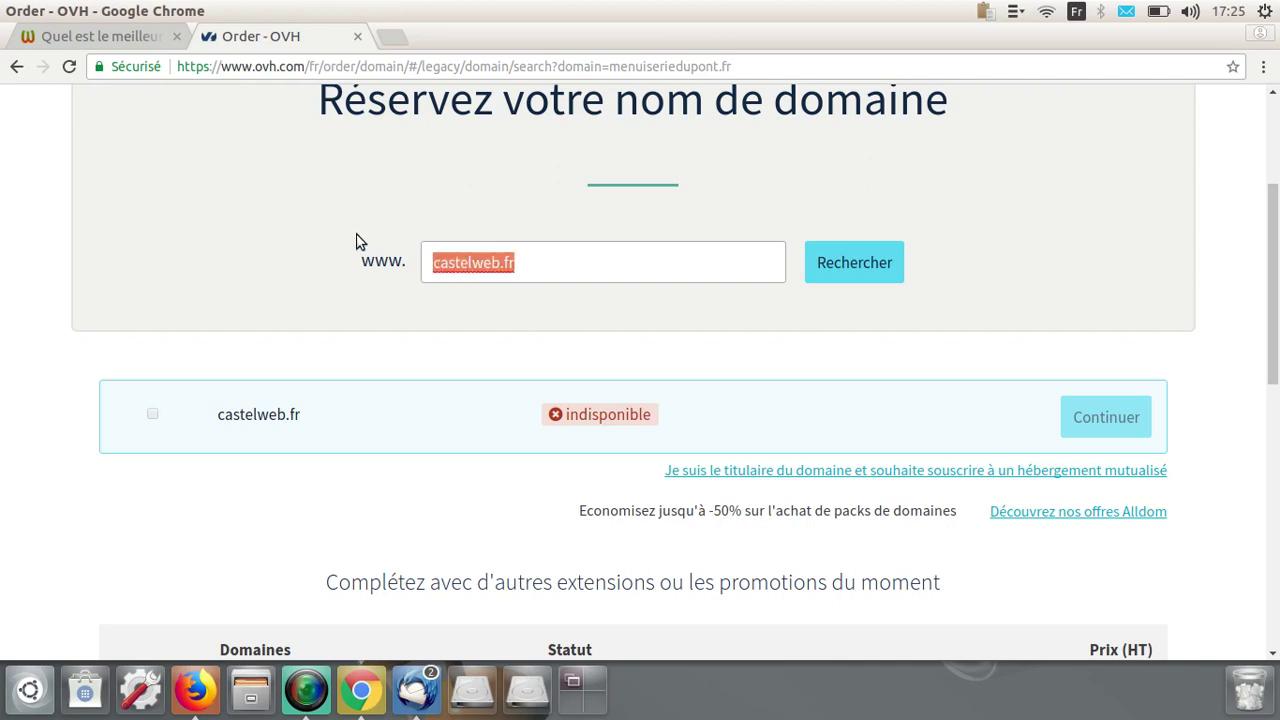
{"action": "key", "text": "ctrl+v"}
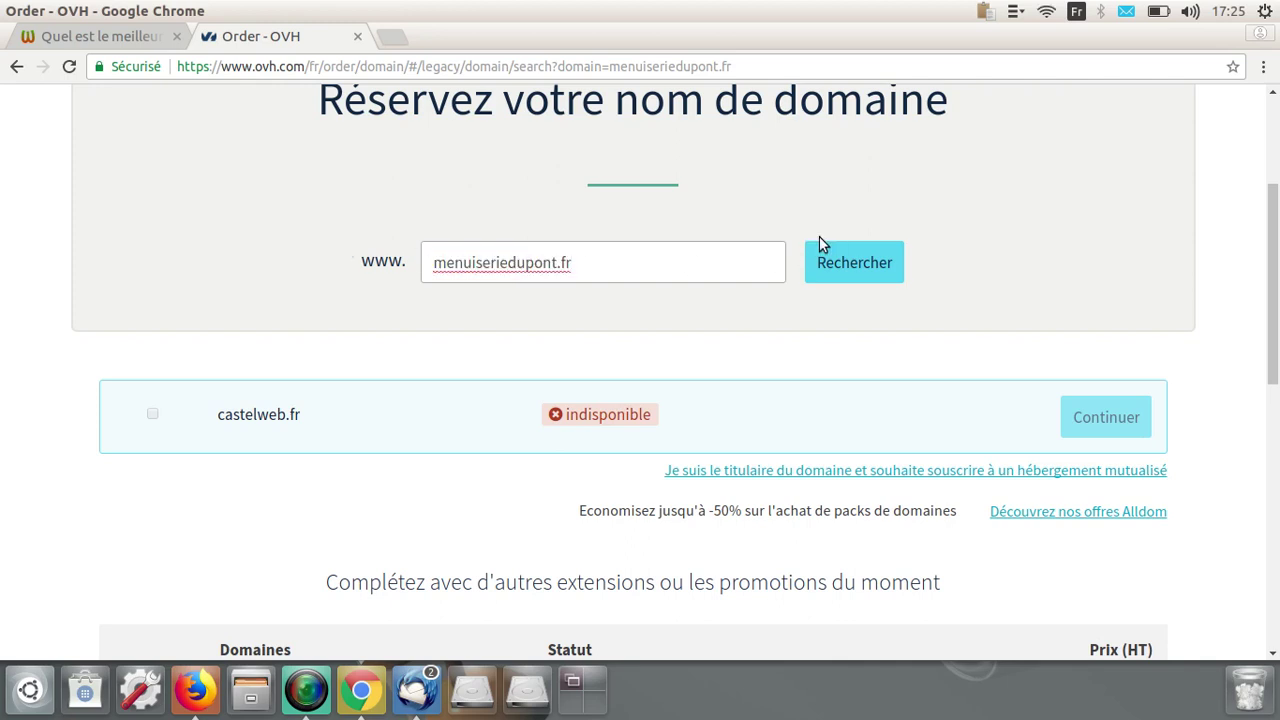
{"action": "left_click", "coordinate": [839, 262]}
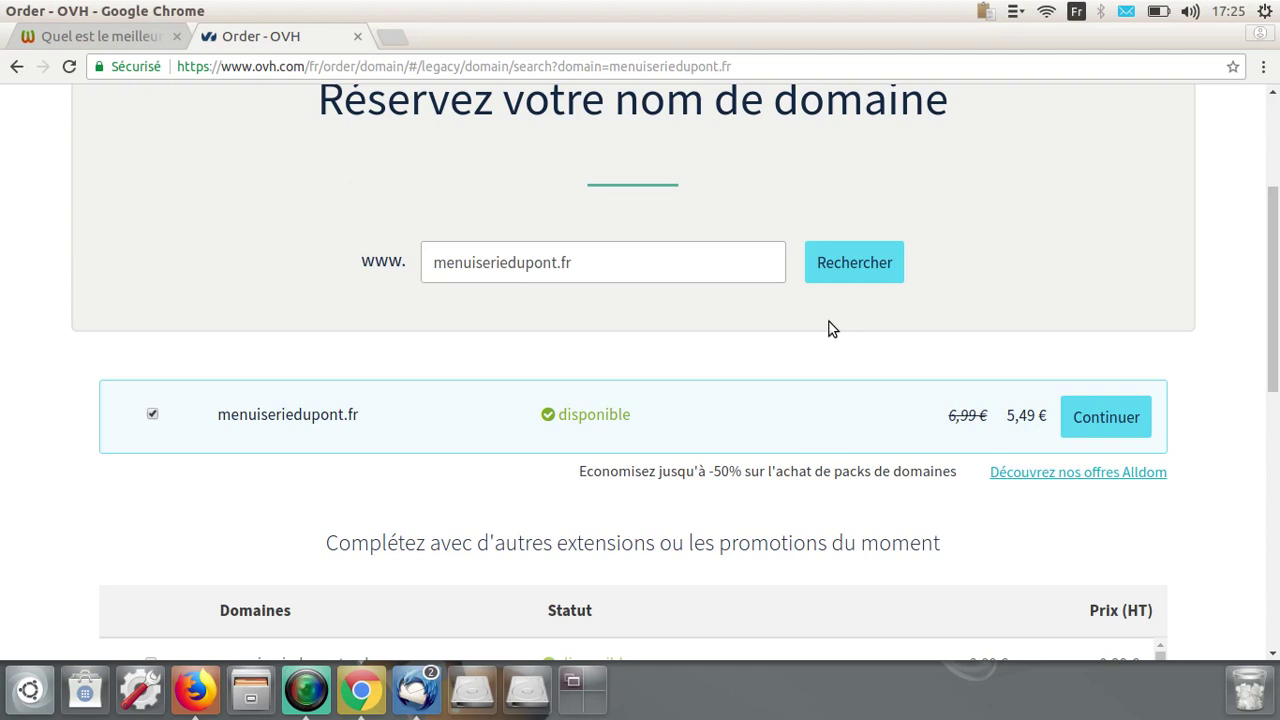
{"action": "left_click", "coordinate": [845, 272]}
{"action": "left_click", "coordinate": [1120, 419]}
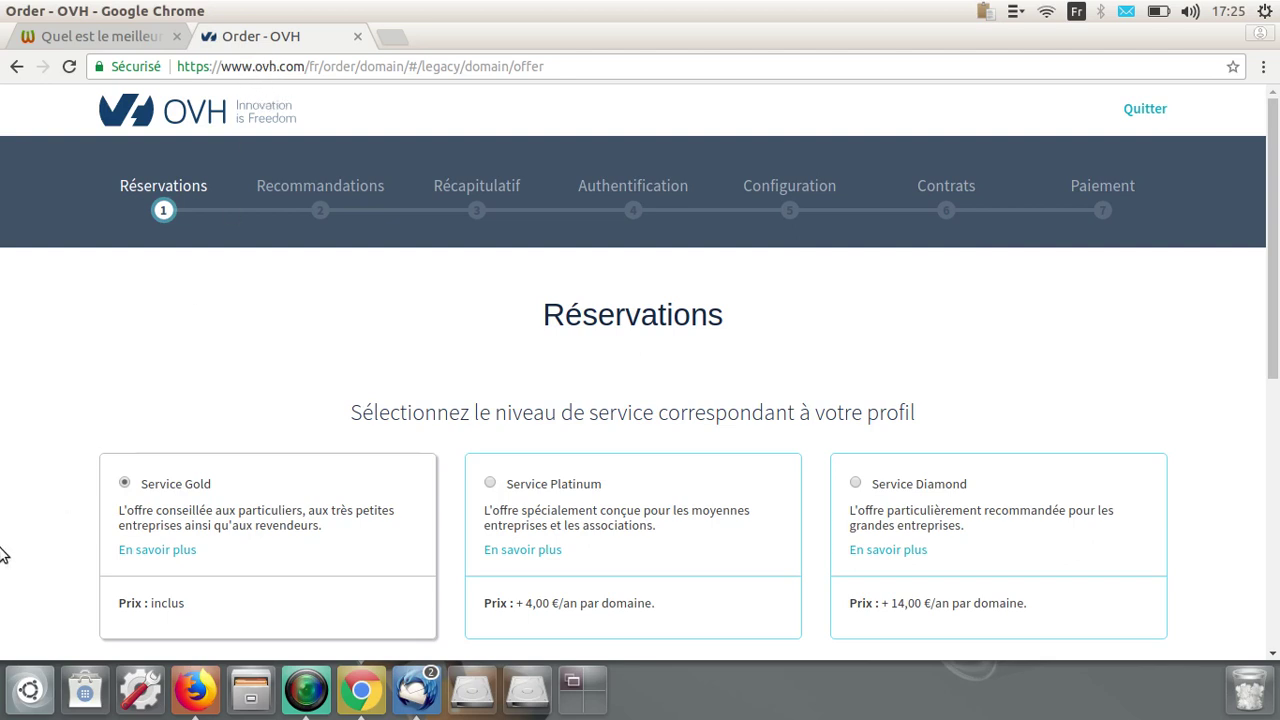
- Review the service levels Gold, Platinum and Diamond and the DNS Anycast and DNSSEC options offered for the domain
{"action": "scroll", "coordinate": [3, 556], "scroll_direction": "down", "scroll_amount": 3}
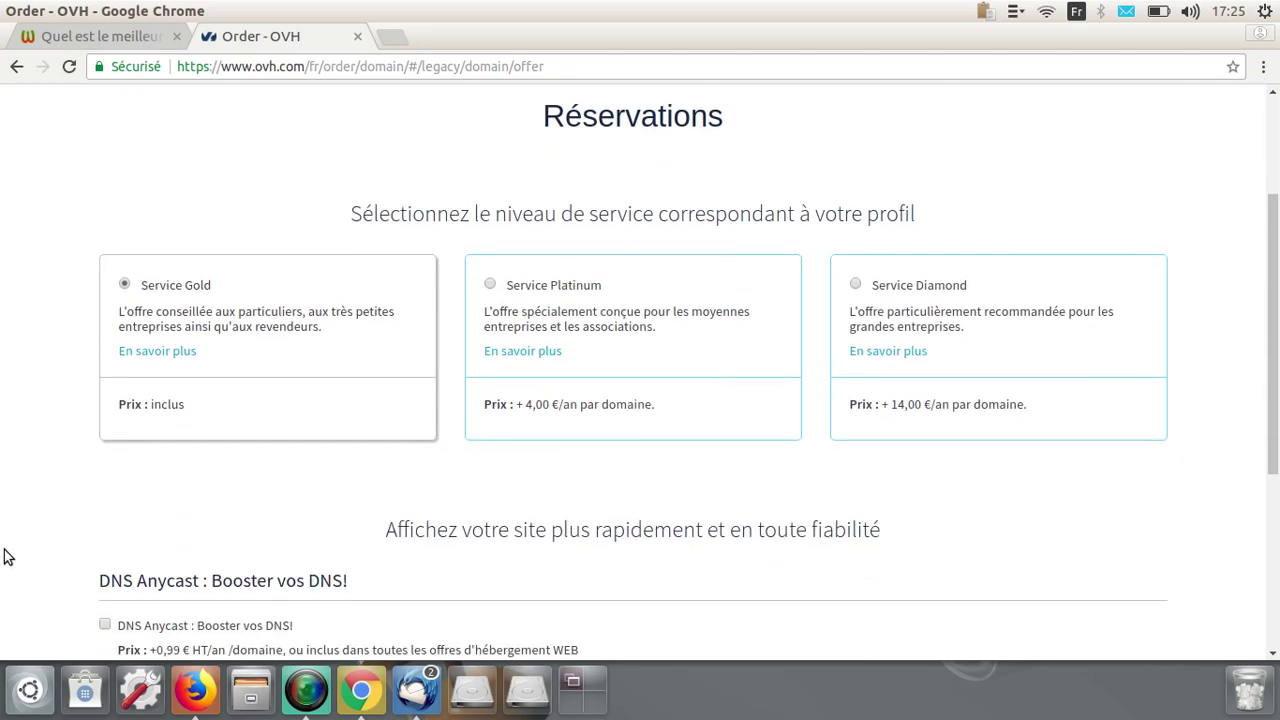
{"action": "scroll", "coordinate": [3, 556], "scroll_direction": "up", "scroll_amount": 1}
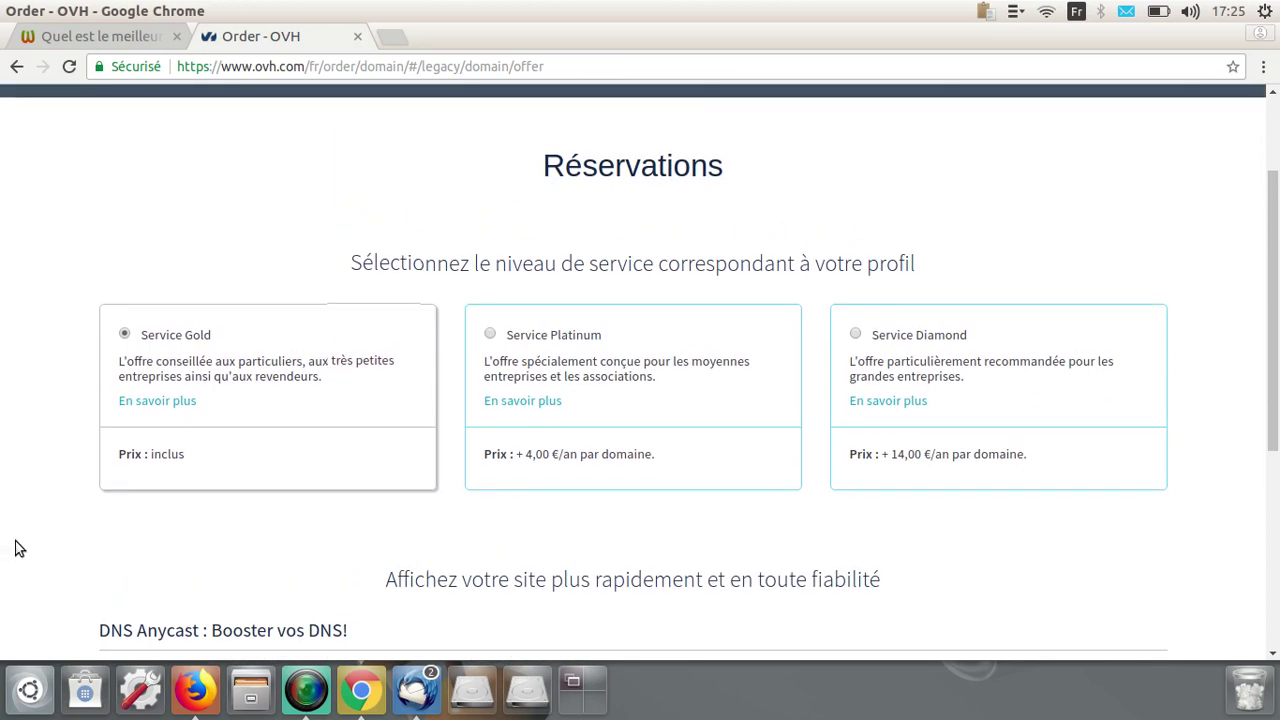
{"action": "scroll", "coordinate": [15, 548], "scroll_direction": "down", "scroll_amount": 3}
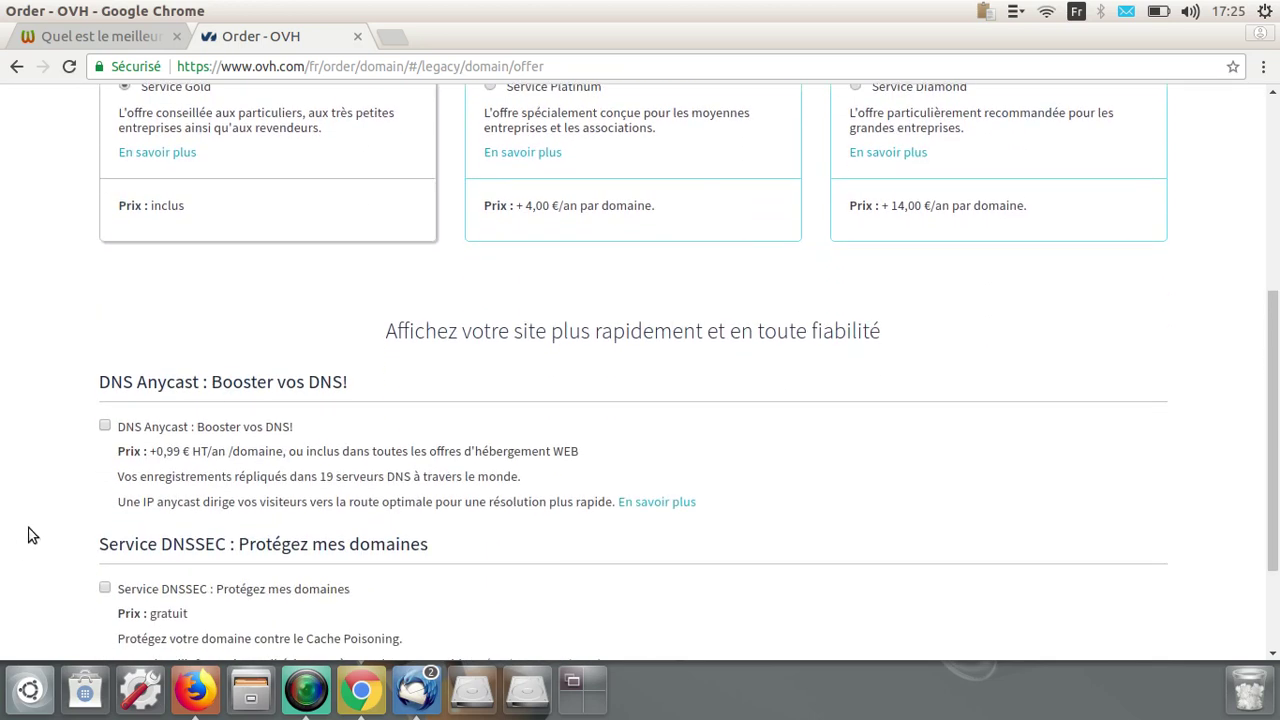
{"action": "scroll", "coordinate": [30, 532], "scroll_direction": "down", "scroll_amount": 3}
{"action": "scroll", "coordinate": [30, 532], "scroll_direction": "up", "scroll_amount": 5}
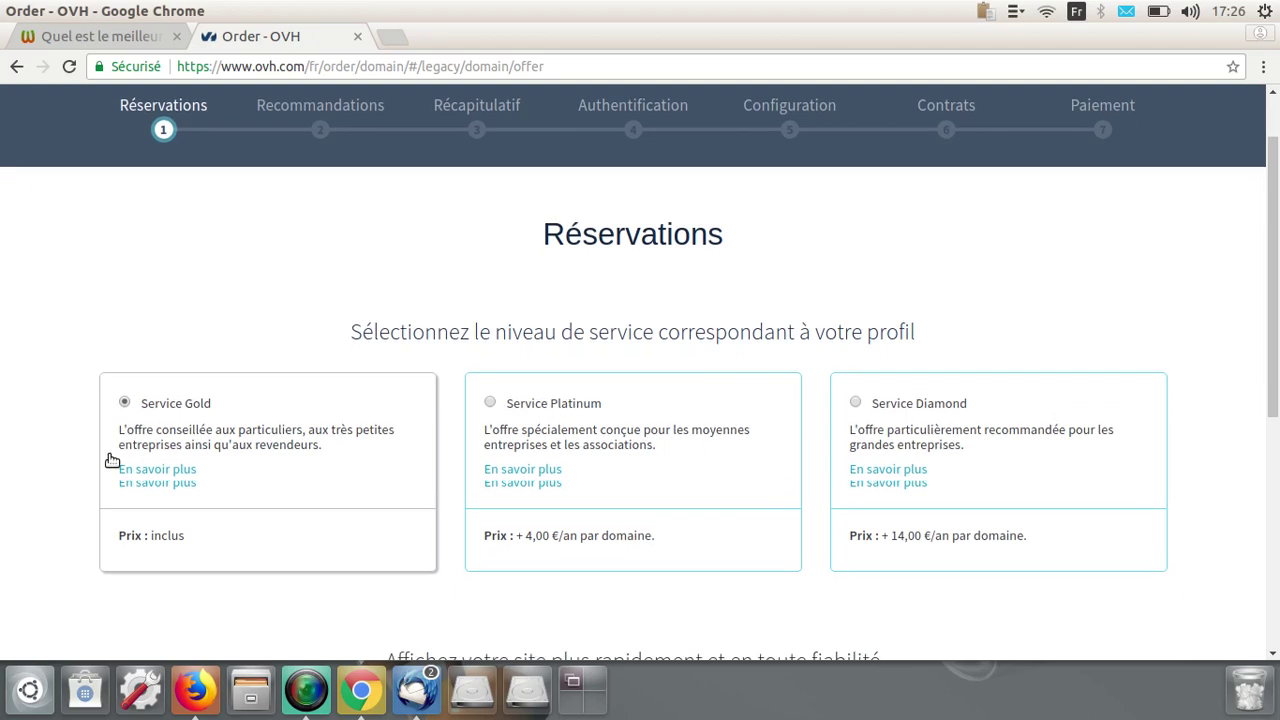
{"action": "scroll", "coordinate": [110, 460], "scroll_direction": "down", "scroll_amount": 3}
{"action": "scroll", "coordinate": [97, 449], "scroll_direction": "down", "scroll_amount": 3}
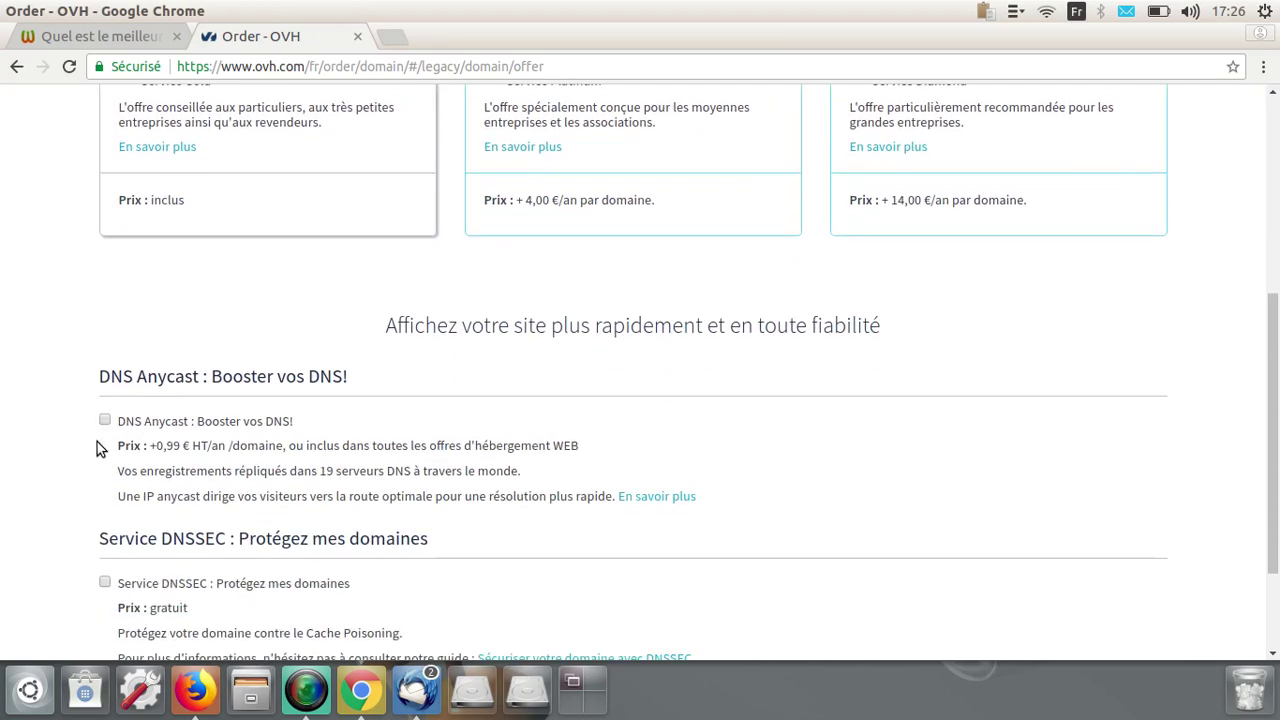
{"action": "scroll", "coordinate": [97, 446], "scroll_direction": "up", "scroll_amount": 1}
{"action": "scroll", "coordinate": [97, 446], "scroll_direction": "down", "scroll_amount": 2}
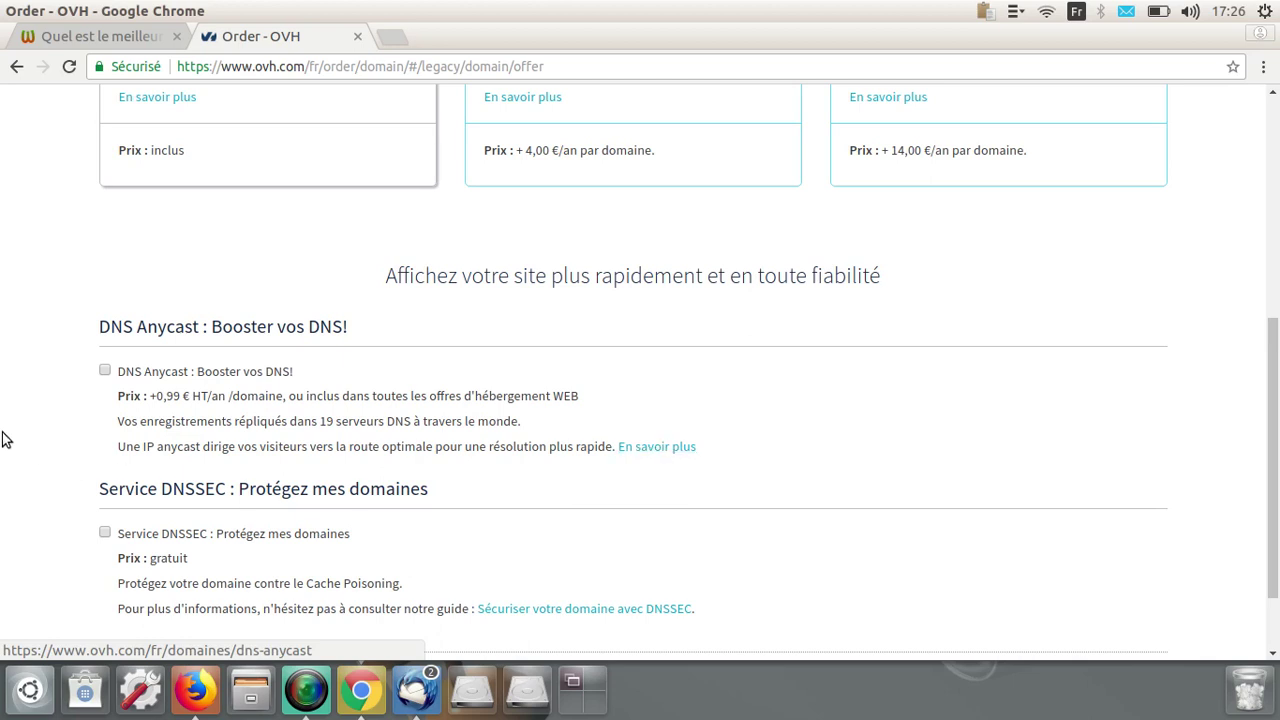
- Add the free DNSSEC service to the domain, keep Service Gold, and continue to the hosting recommendations
{"action": "scroll", "coordinate": [3, 443], "scroll_direction": "down", "scroll_amount": 2}
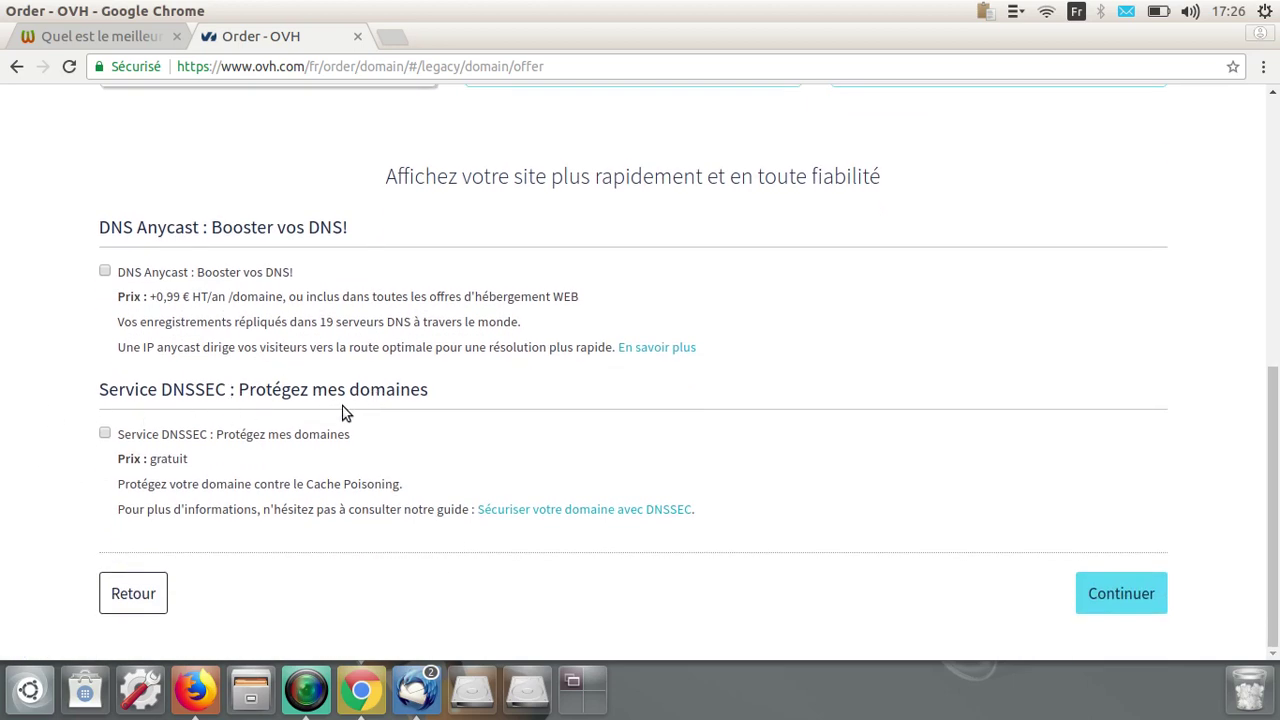
{"action": "left_click", "coordinate": [105, 436]}
{"action": "left_click", "coordinate": [1121, 594]}
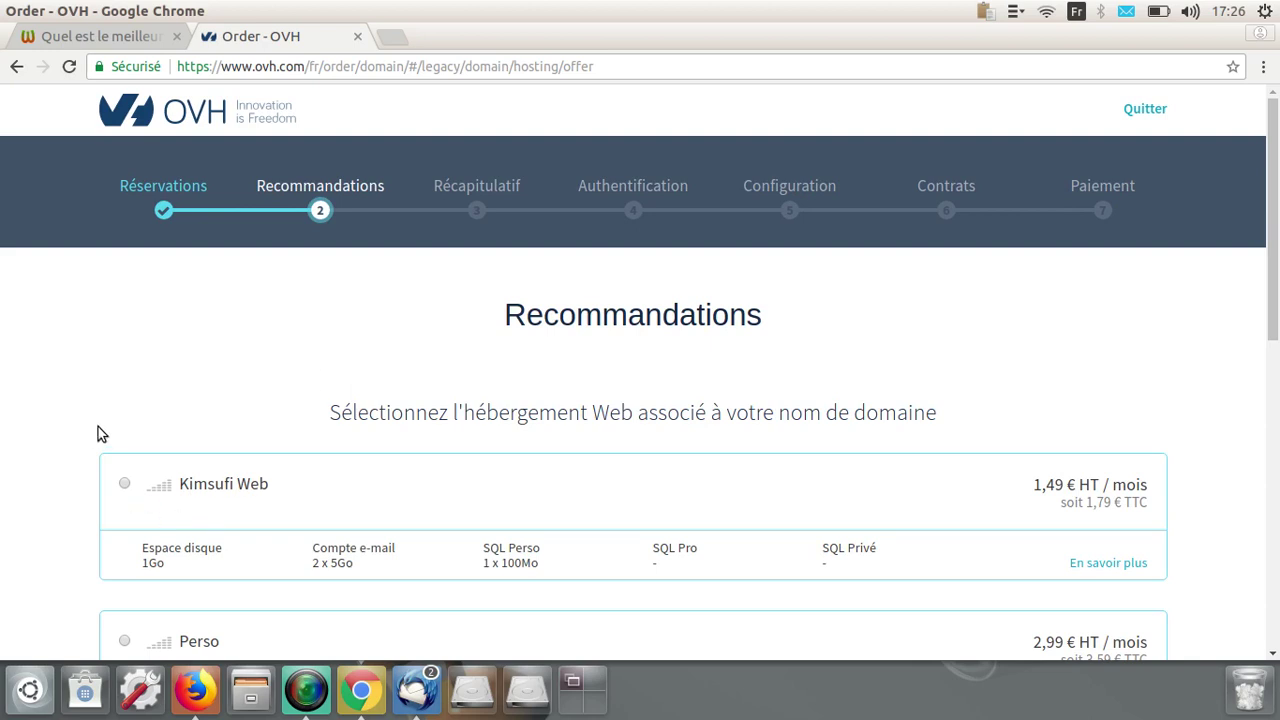
- Compare the web hosting plans offered with the domain name and select the Perso plan
{"action": "scroll", "coordinate": [102, 420], "scroll_direction": "down", "scroll_amount": 3}
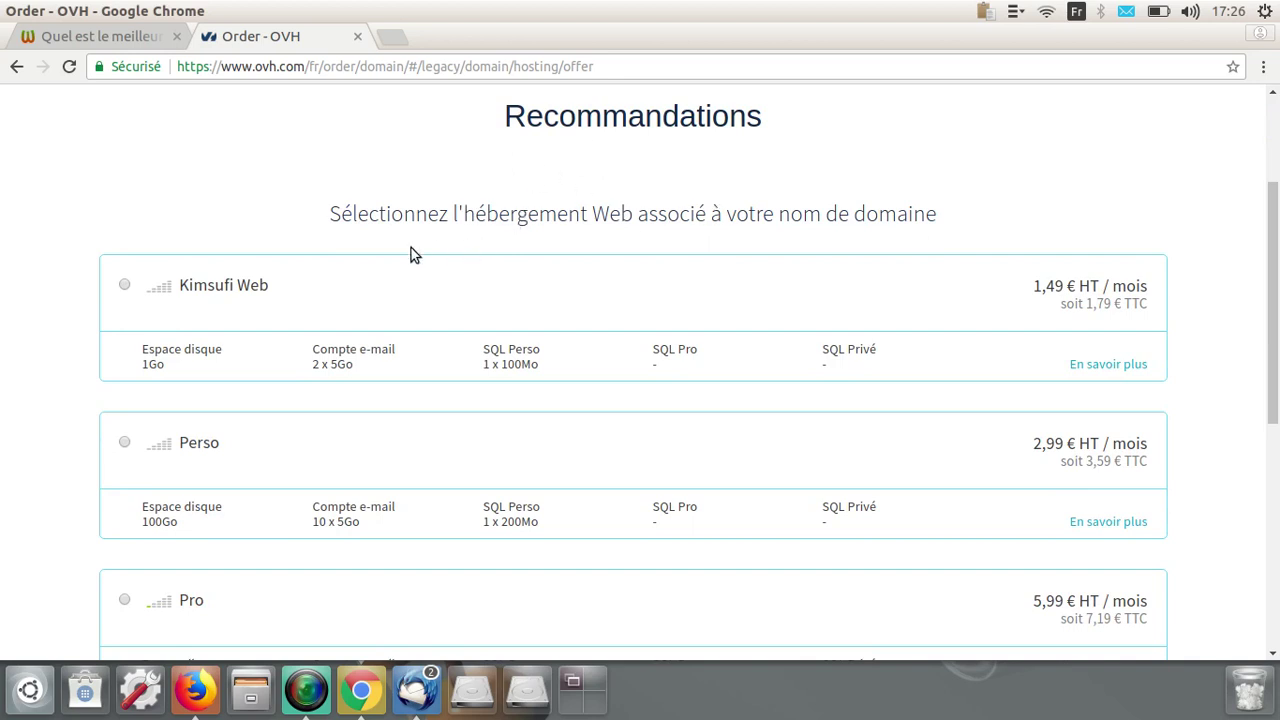
{"action": "left_click_drag", "start_coordinate": [330, 218], "coordinate": [969, 220]}
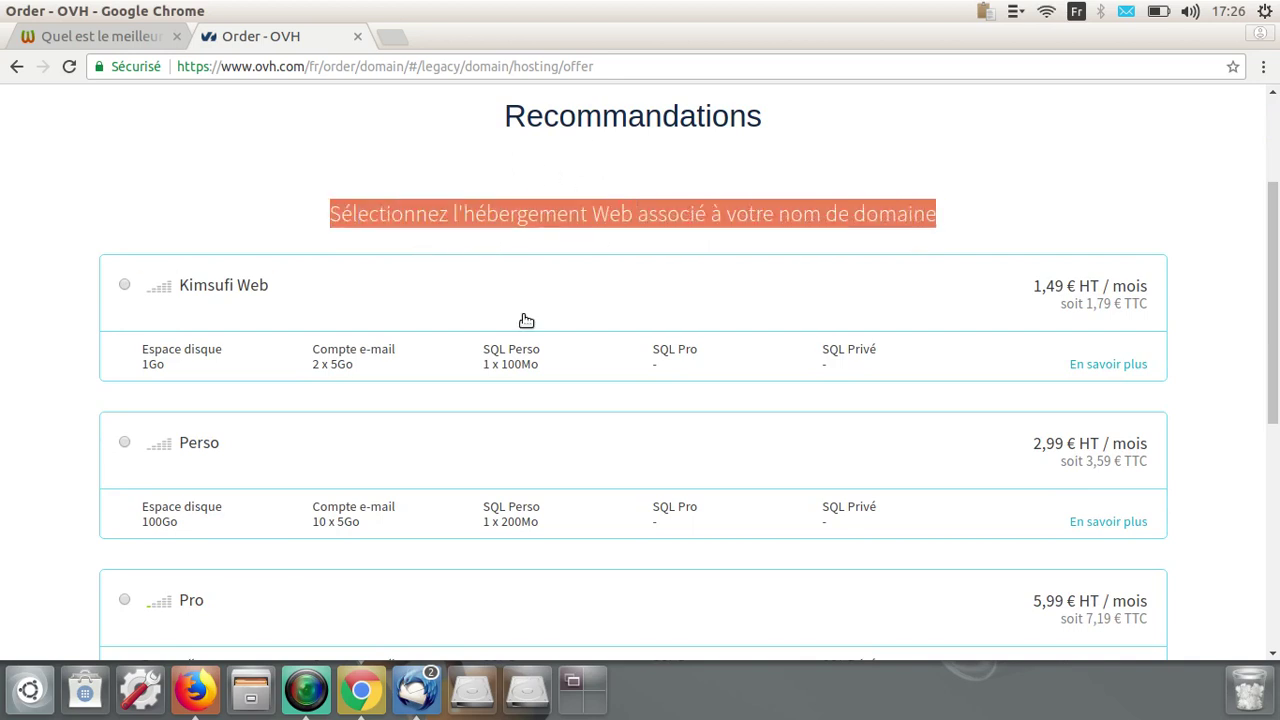
{"action": "left_click", "coordinate": [24, 378]}
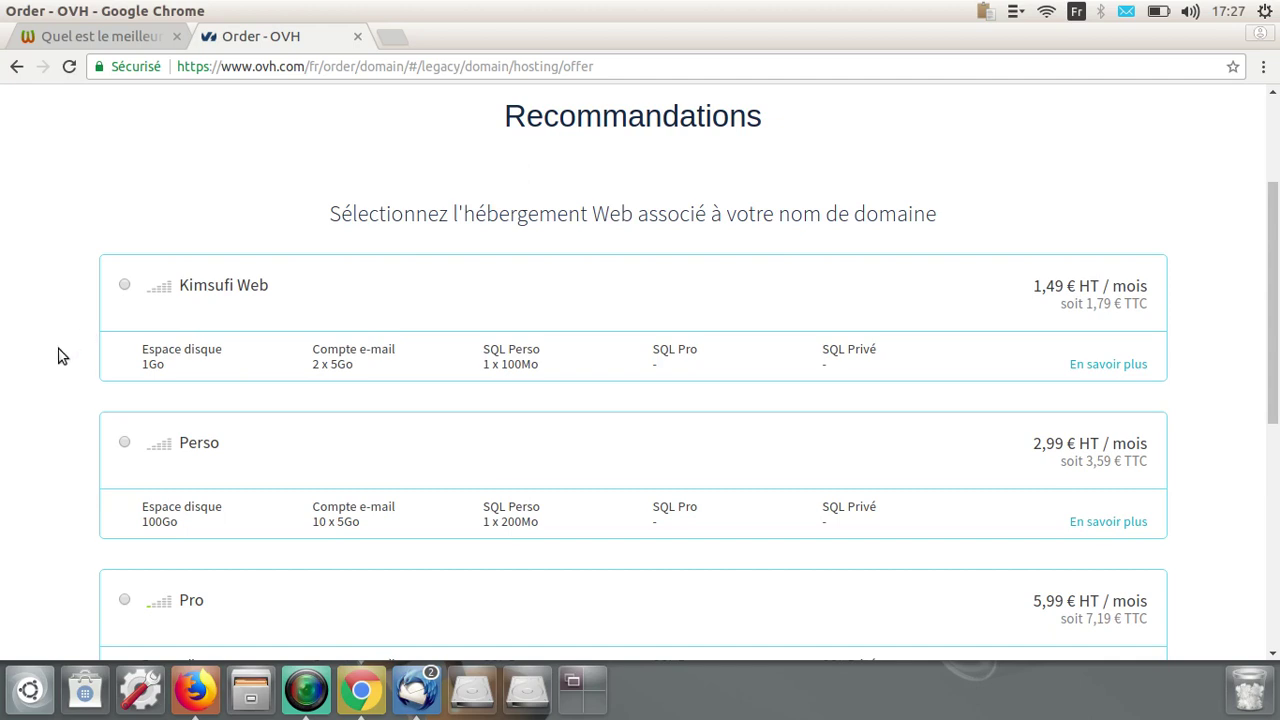
{"action": "scroll", "coordinate": [59, 356], "scroll_direction": "down", "scroll_amount": 1}
{"action": "scroll", "coordinate": [60, 356], "scroll_direction": "down", "scroll_amount": 1}
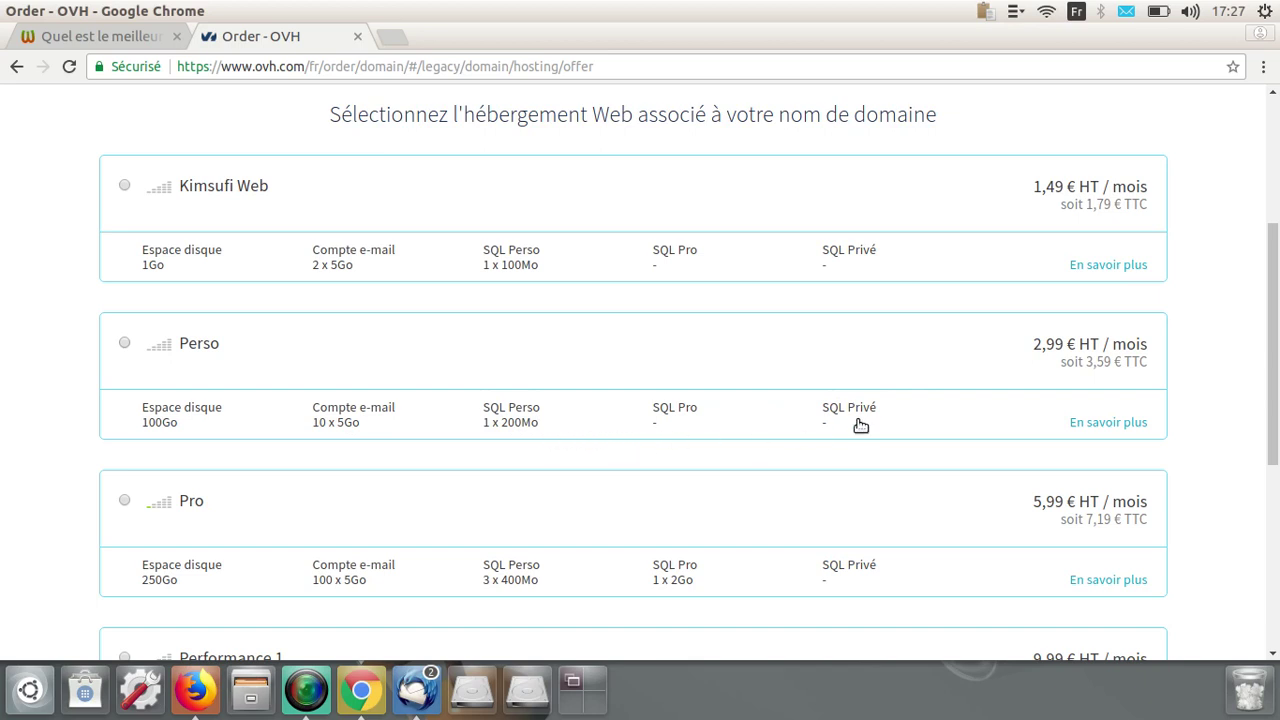
{"action": "left_click", "coordinate": [124, 343]}
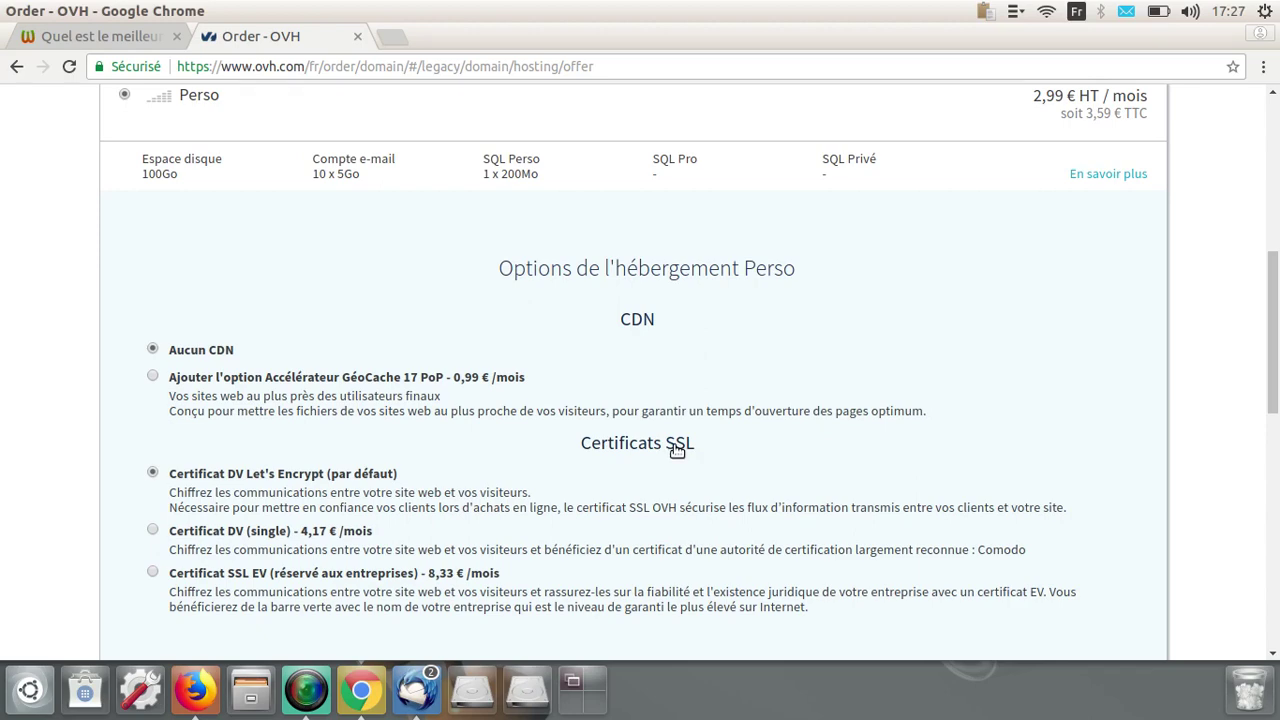
- Look at the Sécurisé HTTPS indicator on the castelweb.fr forum topic and return to the OVH order
{"action": "left_click", "coordinate": [128, 40]}
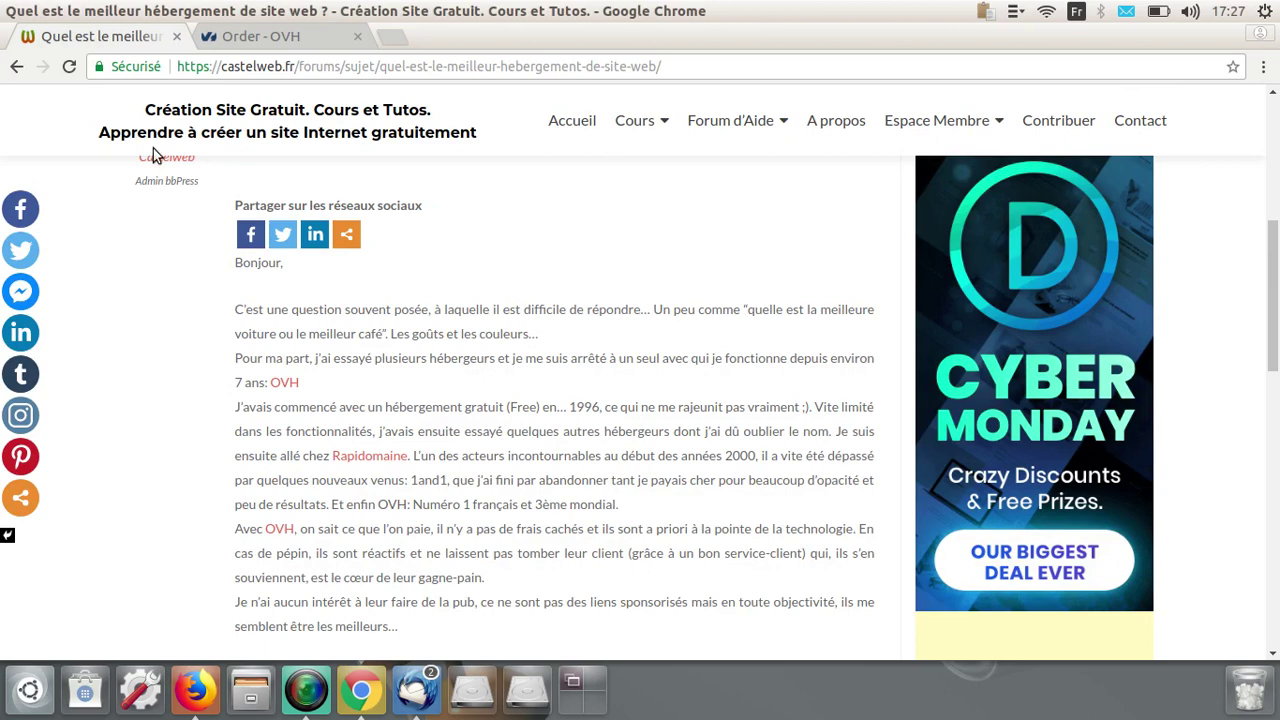
{"action": "scroll", "coordinate": [158, 156], "scroll_direction": "up", "scroll_amount": 5}
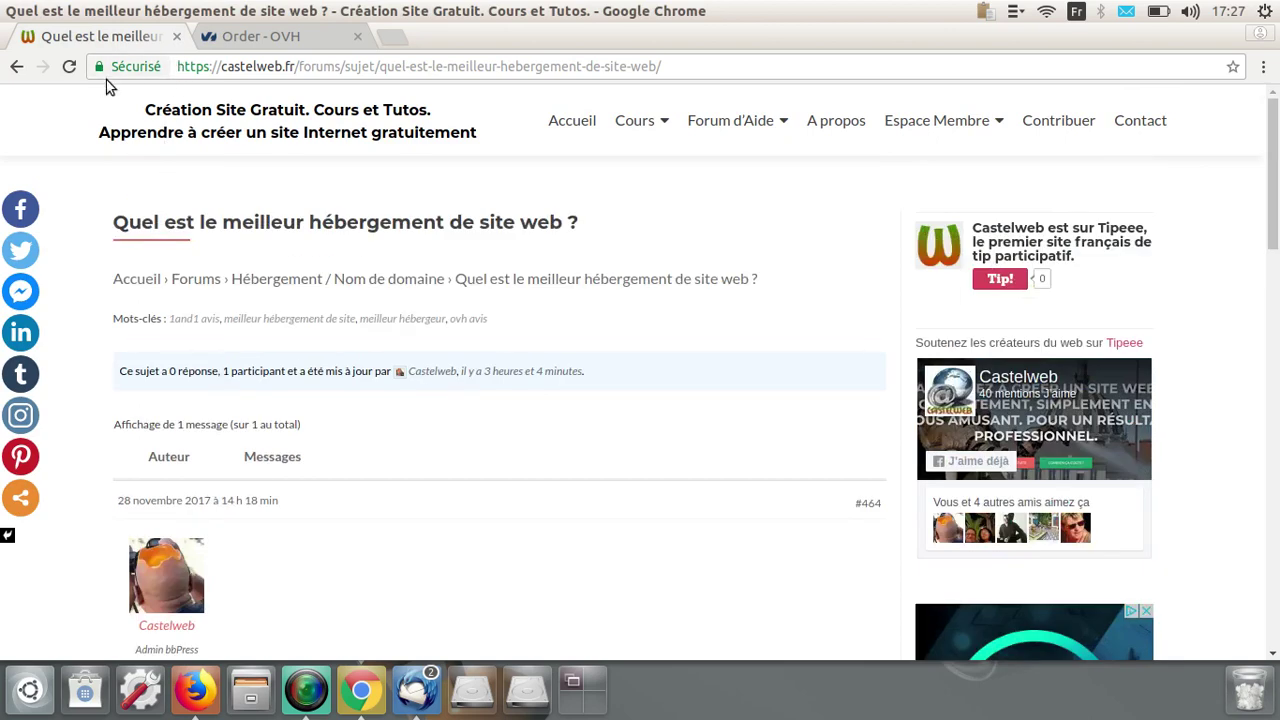
{"action": "left_click", "coordinate": [203, 42]}
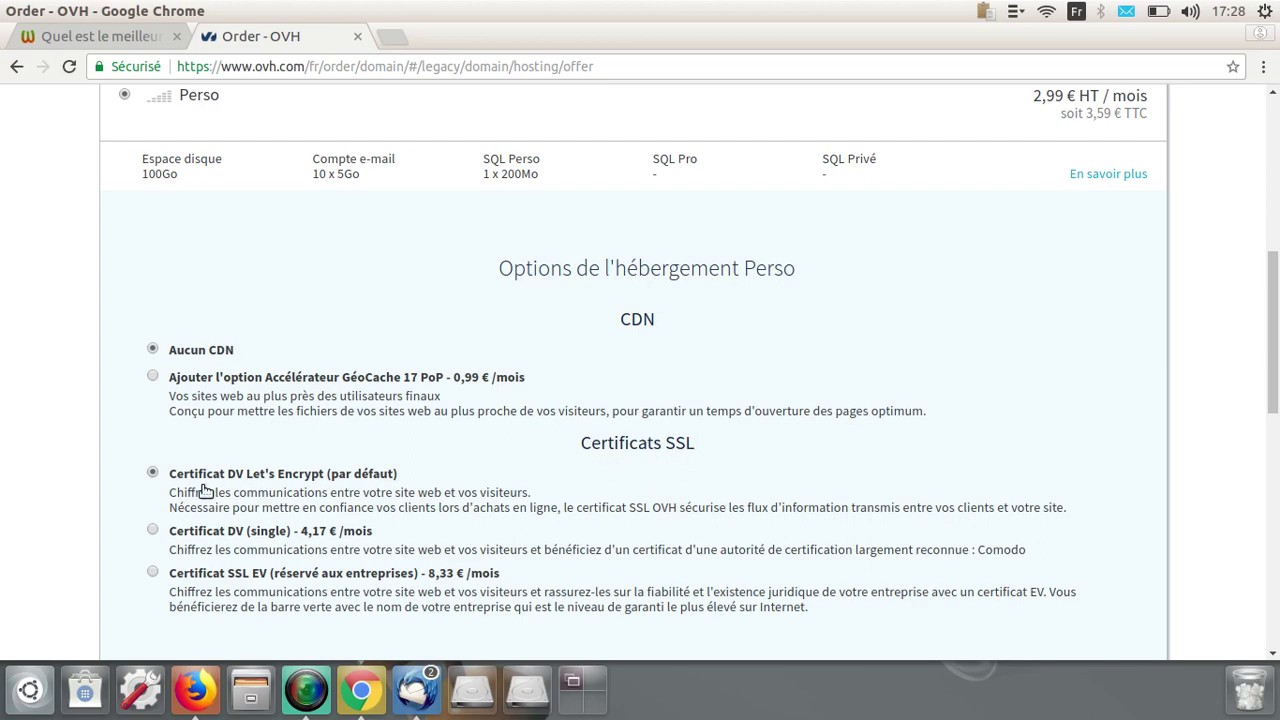
- Continue with Perso hosting, keeping Aucun CDN, the default Let's Encrypt DV certificate and Aucun module
{"action": "scroll", "coordinate": [114, 491], "scroll_direction": "down", "scroll_amount": 5}
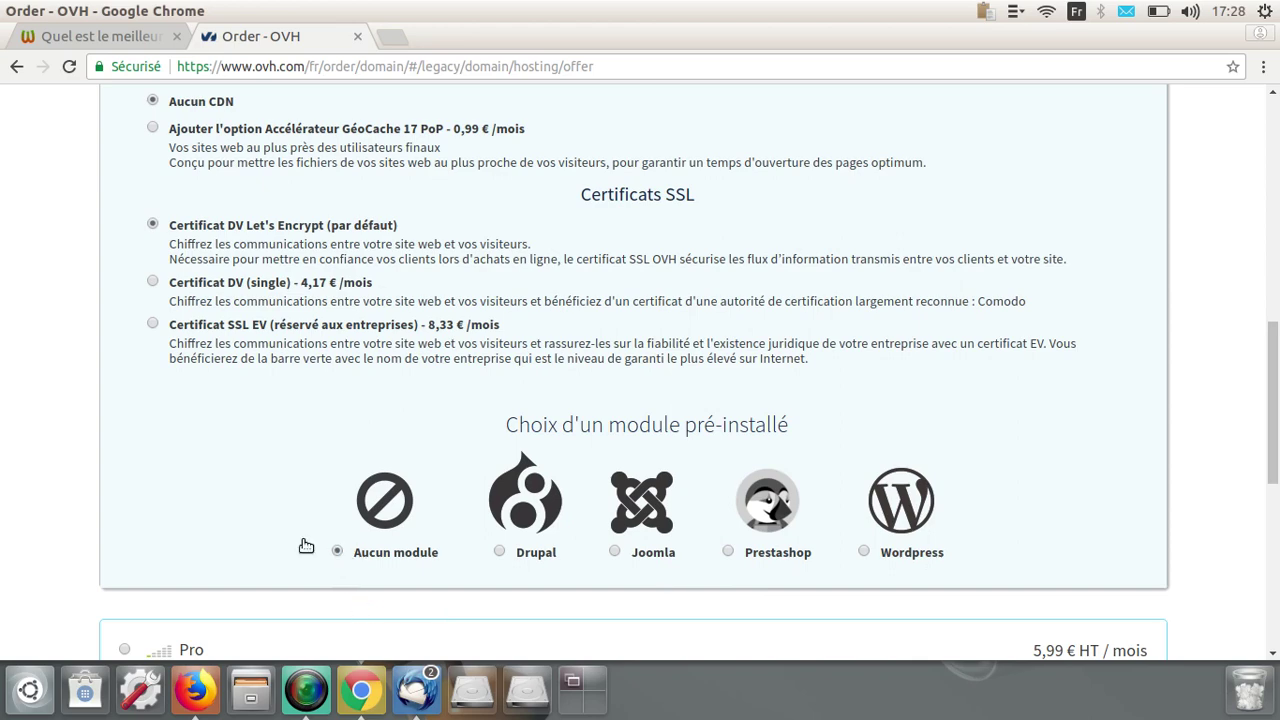
{"action": "scroll", "coordinate": [49, 532], "scroll_direction": "down", "scroll_amount": 5}
{"action": "scroll", "coordinate": [21, 500], "scroll_direction": "down", "scroll_amount": 4}
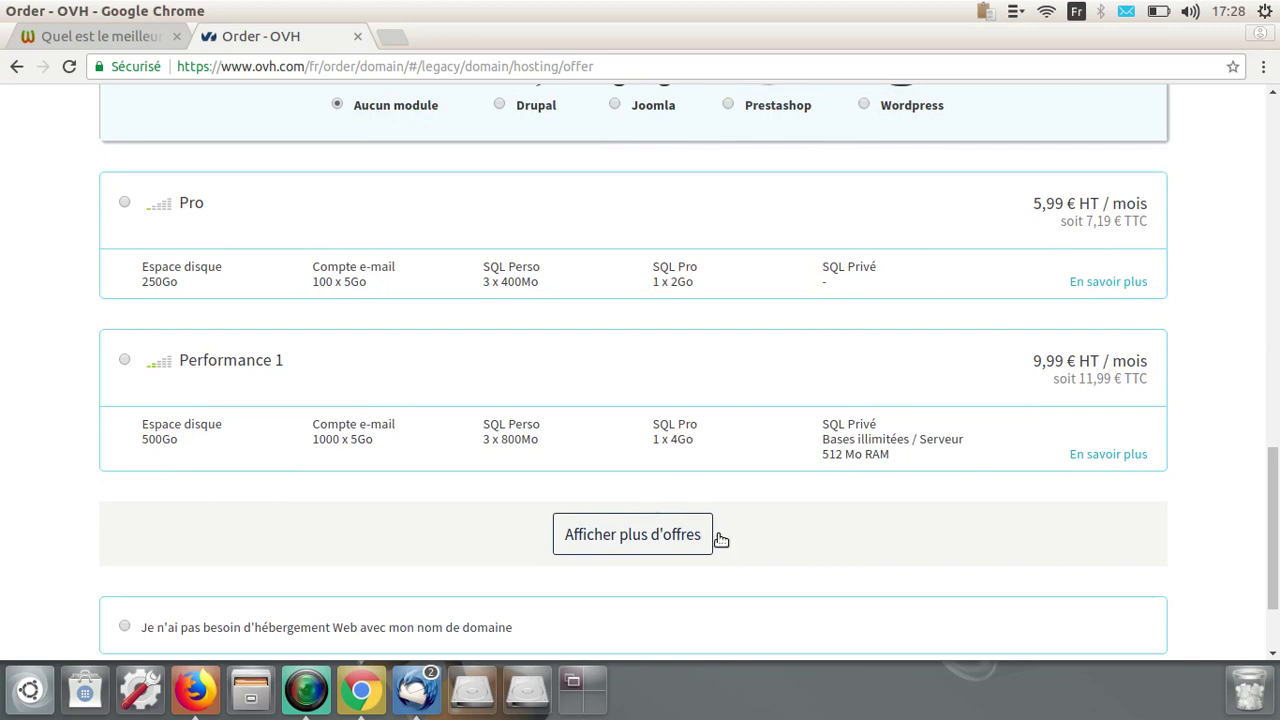
{"action": "scroll", "coordinate": [665, 558], "scroll_direction": "down", "scroll_amount": 3}
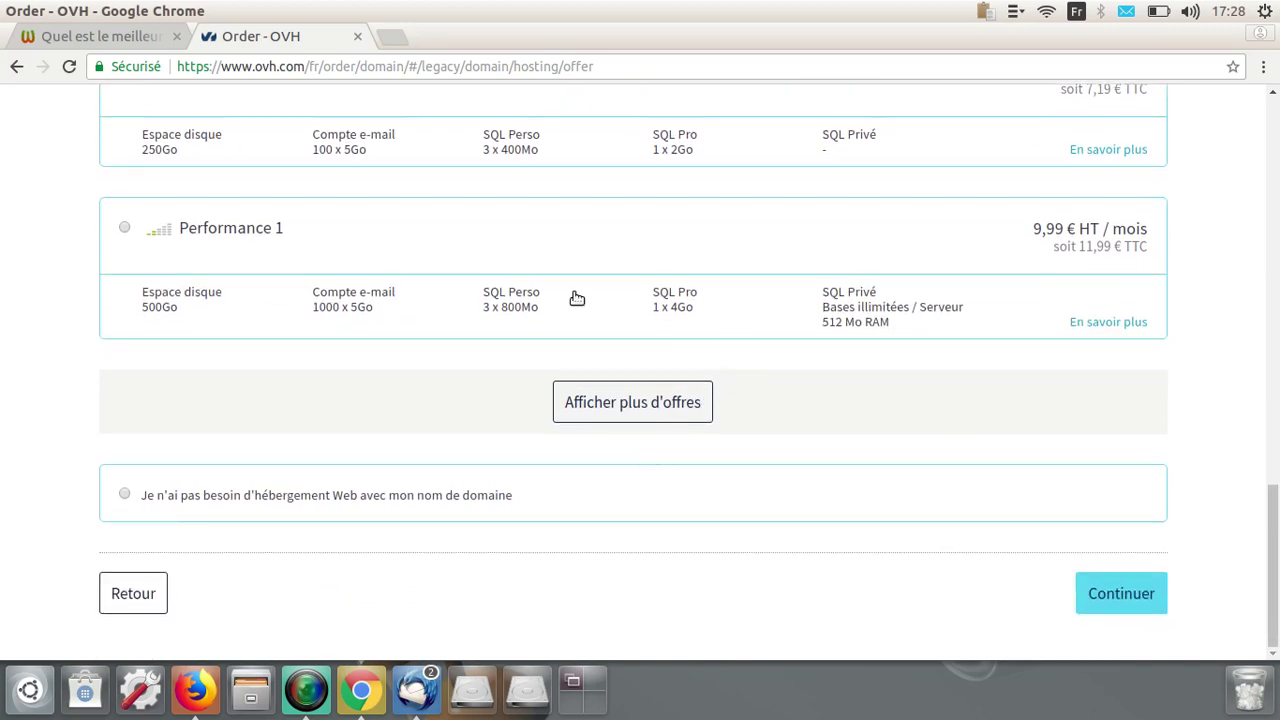
{"action": "scroll", "coordinate": [109, 360], "scroll_direction": "up", "scroll_amount": 4}
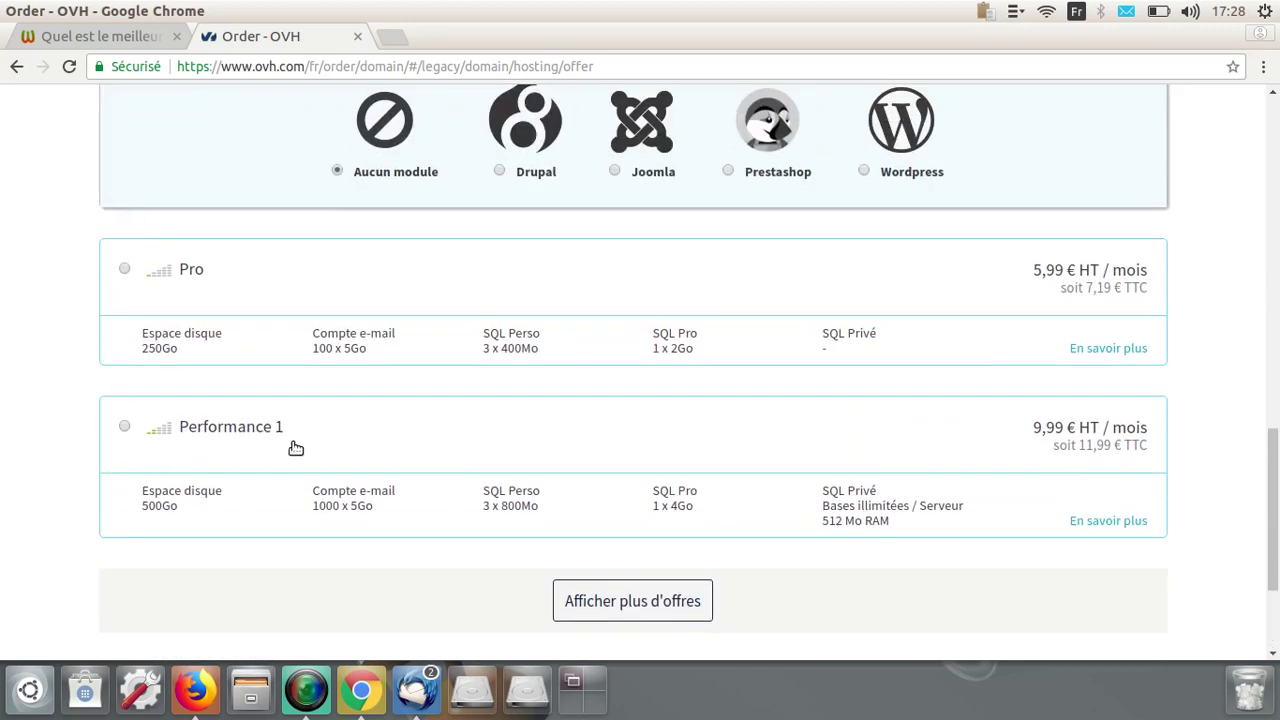
{"action": "scroll", "coordinate": [69, 449], "scroll_direction": "down", "scroll_amount": 4}
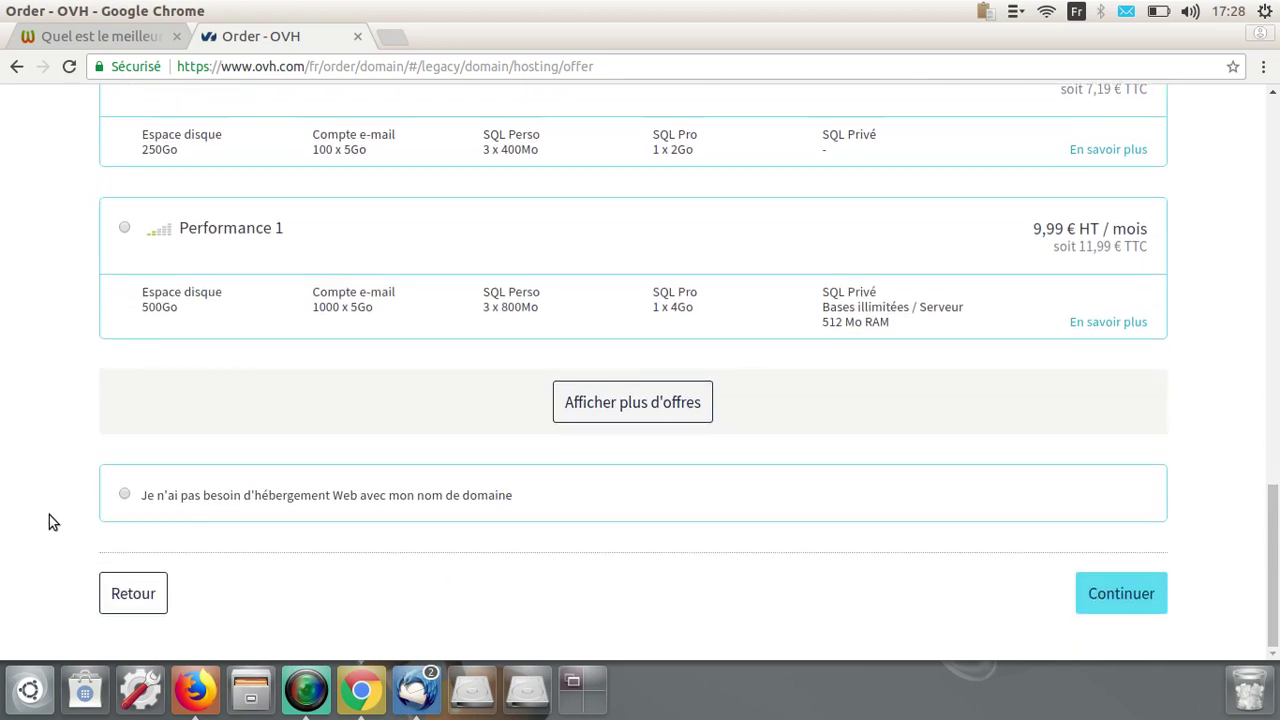
{"action": "left_click", "coordinate": [1121, 601]}
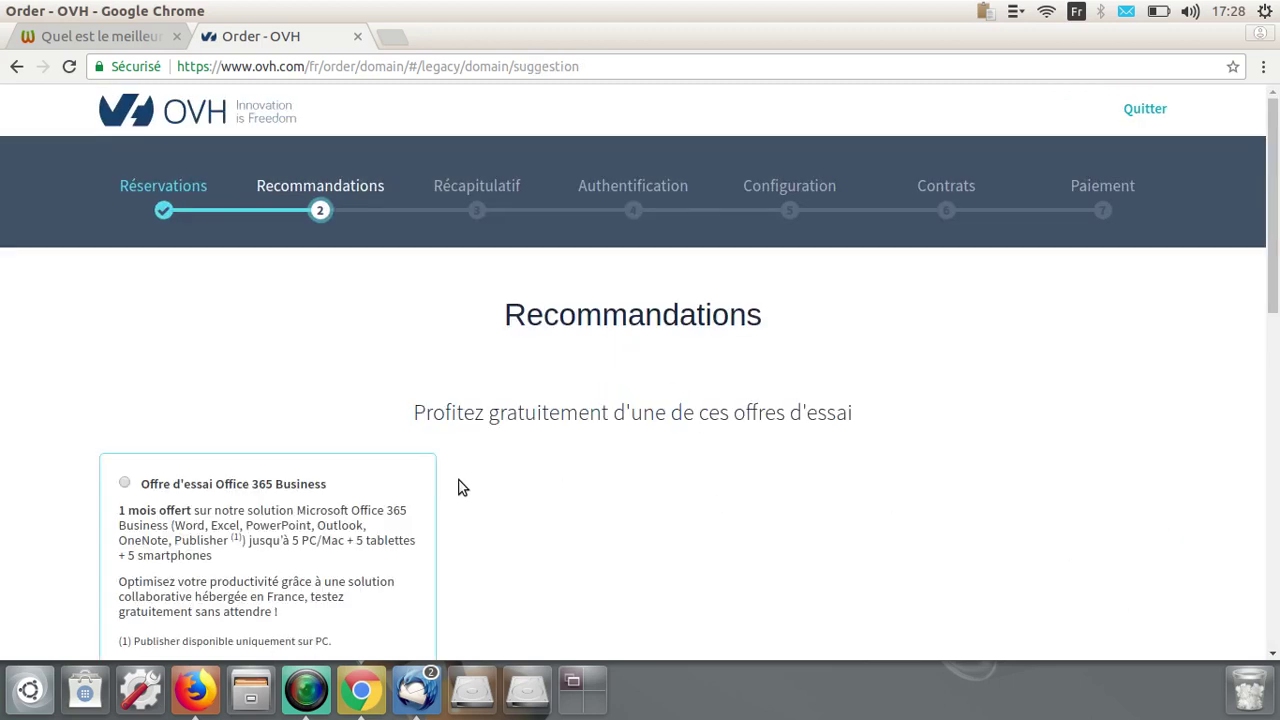
- Decline the free trial offers and continue the order without Cloud Desktop, Exchange 2016 or Sharepoint 2016
{"action": "scroll", "coordinate": [3, 490], "scroll_direction": "down", "scroll_amount": 2}
{"action": "scroll", "coordinate": [3, 490], "scroll_direction": "down", "scroll_amount": 1}
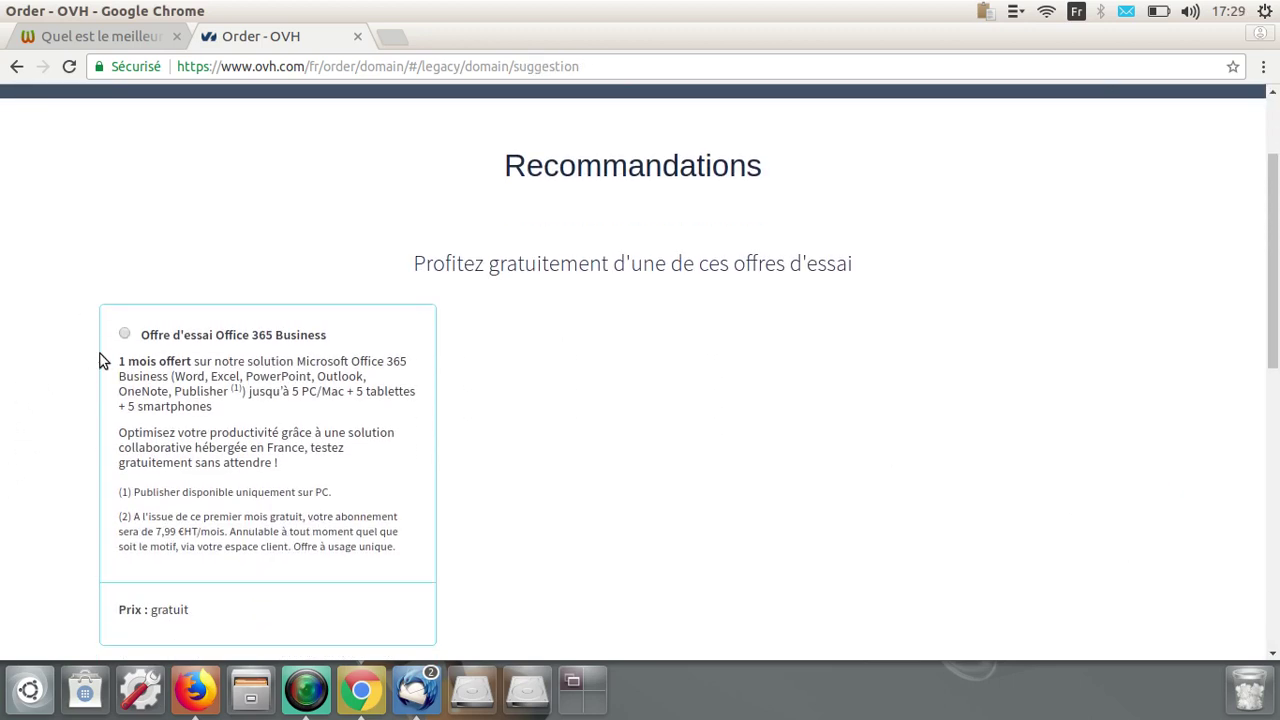
{"action": "scroll", "coordinate": [84, 387], "scroll_direction": "down", "scroll_amount": 3}
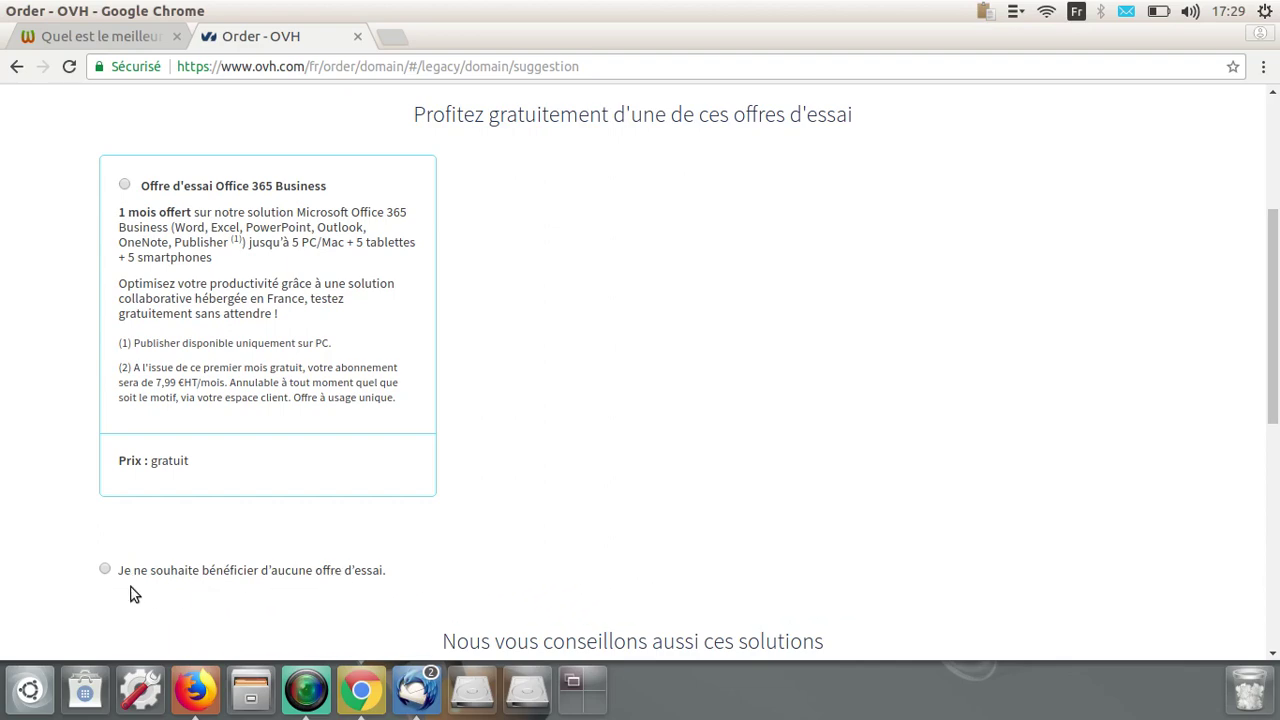
{"action": "scroll", "coordinate": [889, 526], "scroll_direction": "down", "scroll_amount": 5}
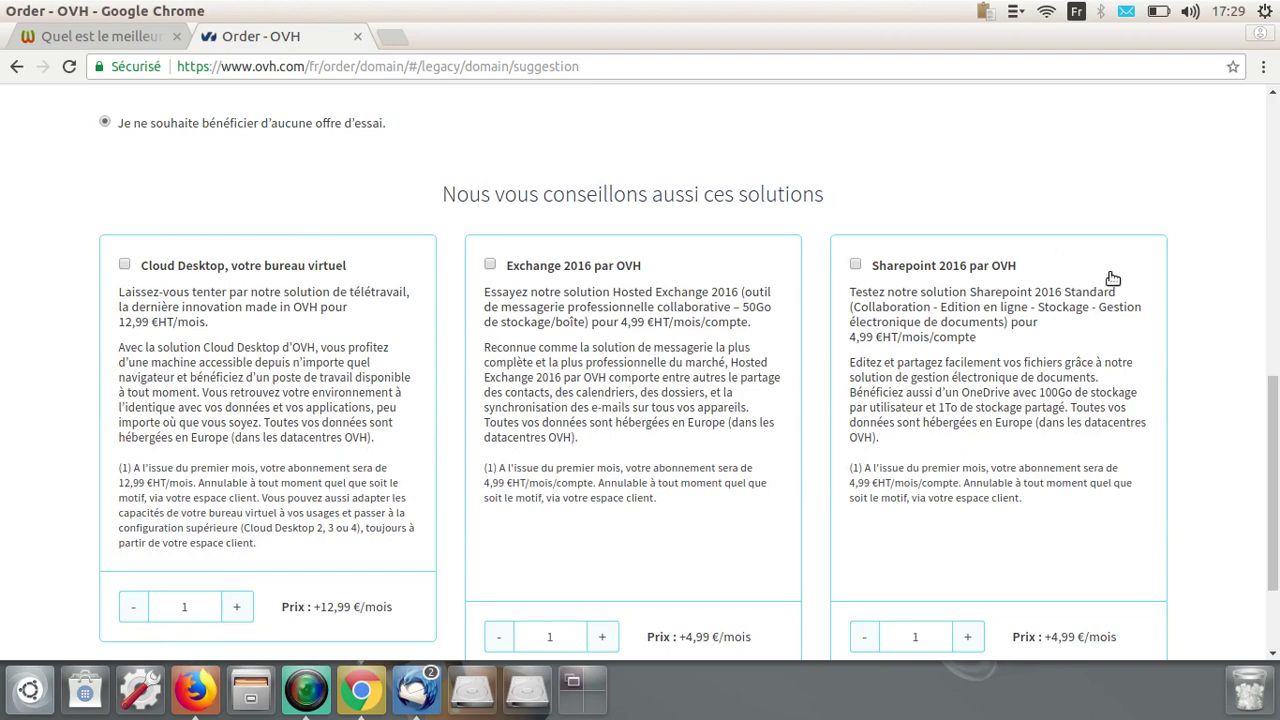
{"action": "scroll", "coordinate": [1225, 400], "scroll_direction": "down", "scroll_amount": 2}
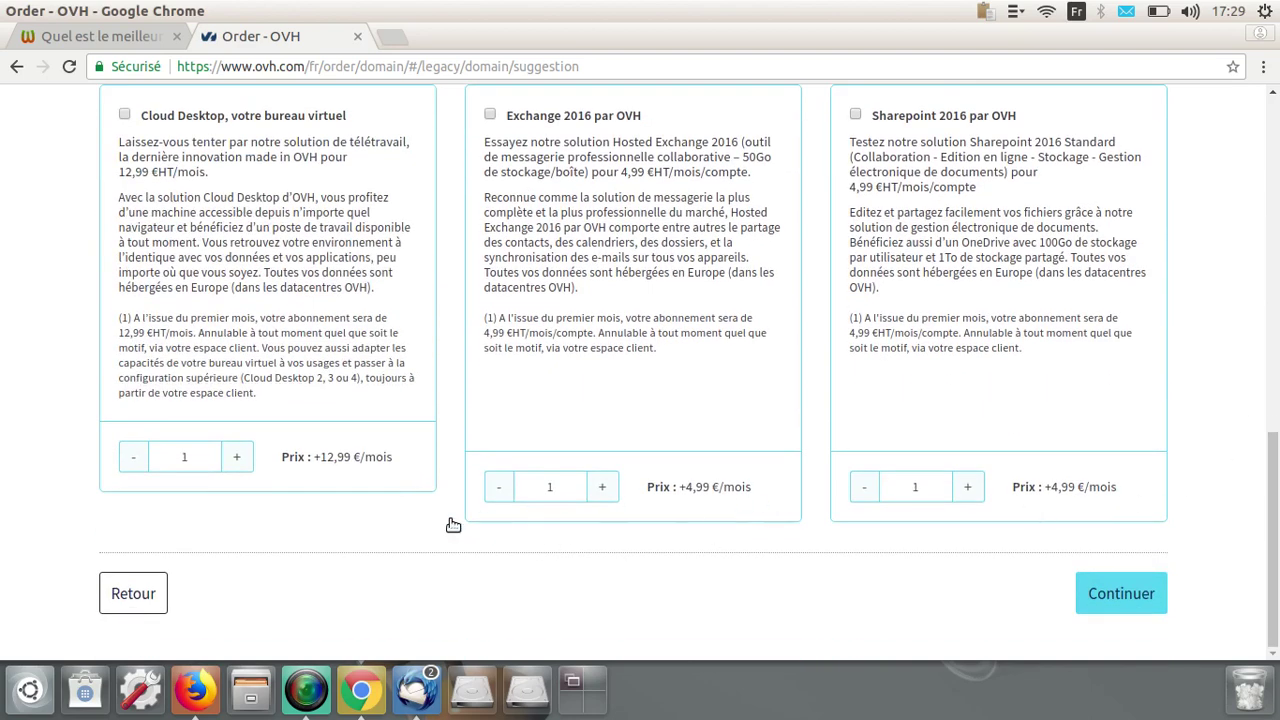
{"action": "left_click", "coordinate": [1125, 594]}
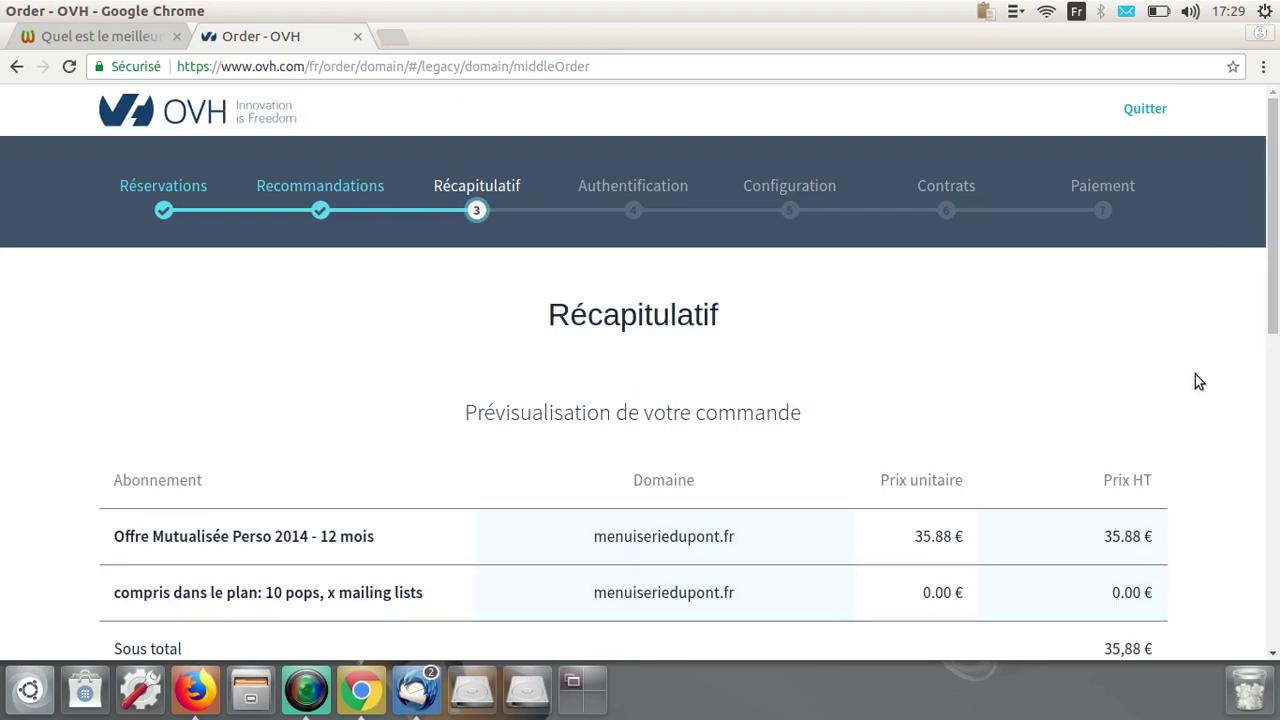
- Examine the order summary for menuiseriedupont.fr, comparing the Perso hosting subscription, the first-year domain offer, the .fr creation fee and the totals
{"action": "scroll", "coordinate": [1195, 372], "scroll_direction": "down", "scroll_amount": 3}
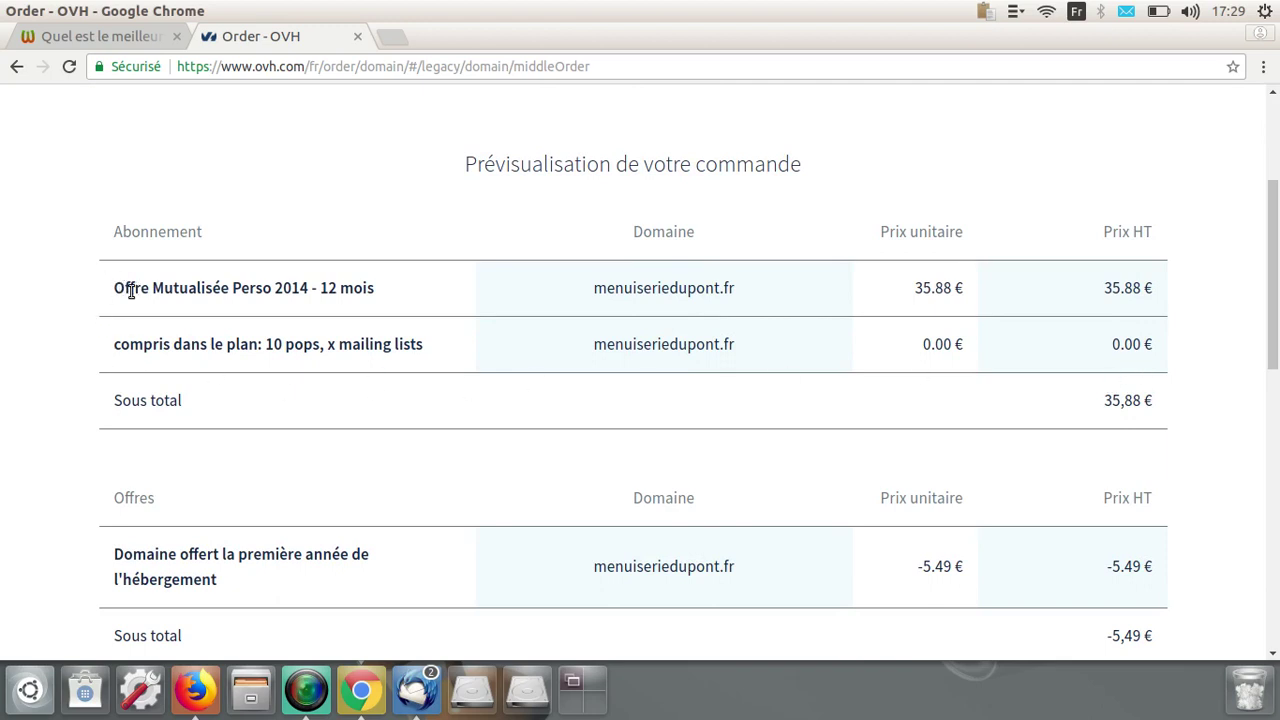
{"action": "left_click_drag", "start_coordinate": [126, 288], "coordinate": [306, 307]}
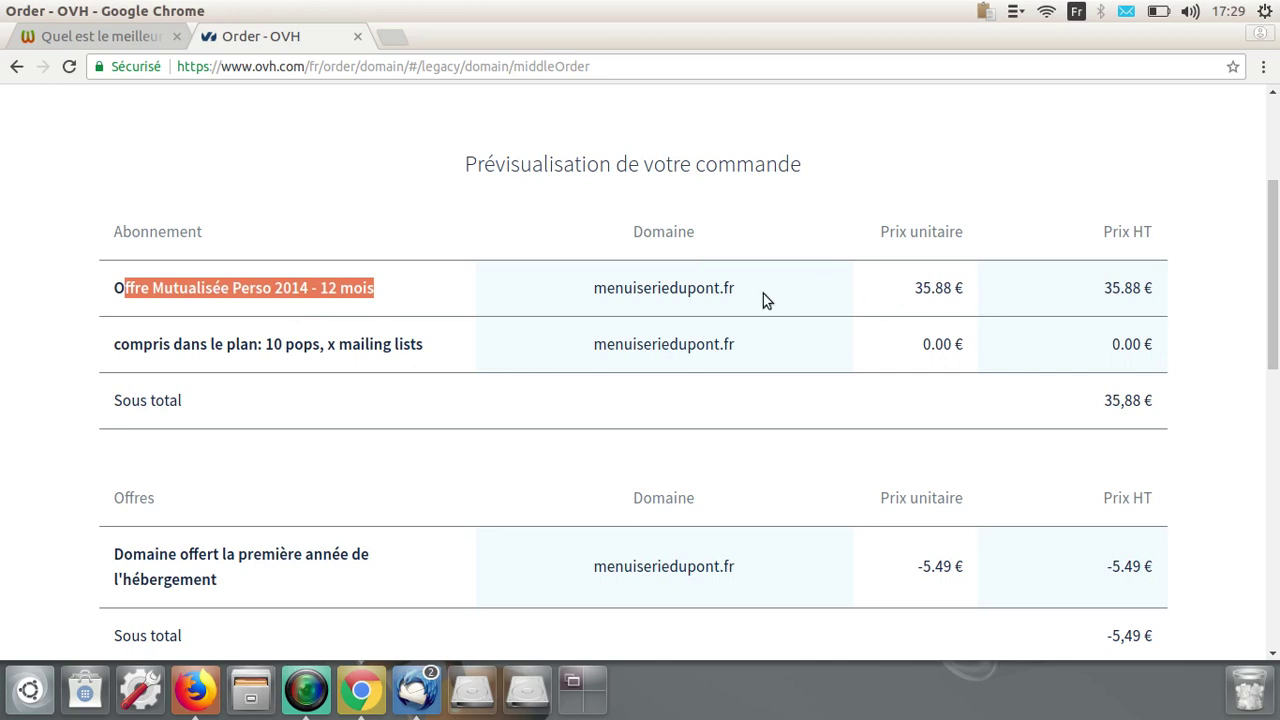
{"action": "left_click", "coordinate": [112, 346]}
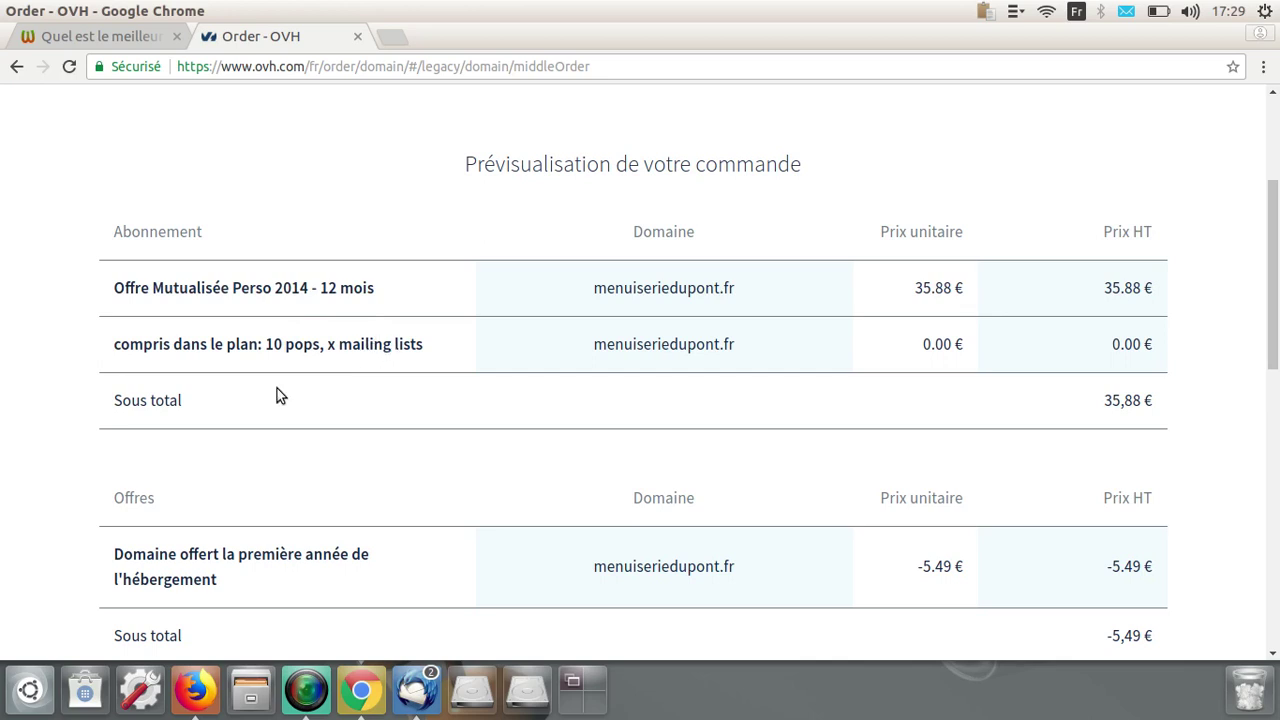
{"action": "scroll", "coordinate": [17, 533], "scroll_direction": "down", "scroll_amount": 3}
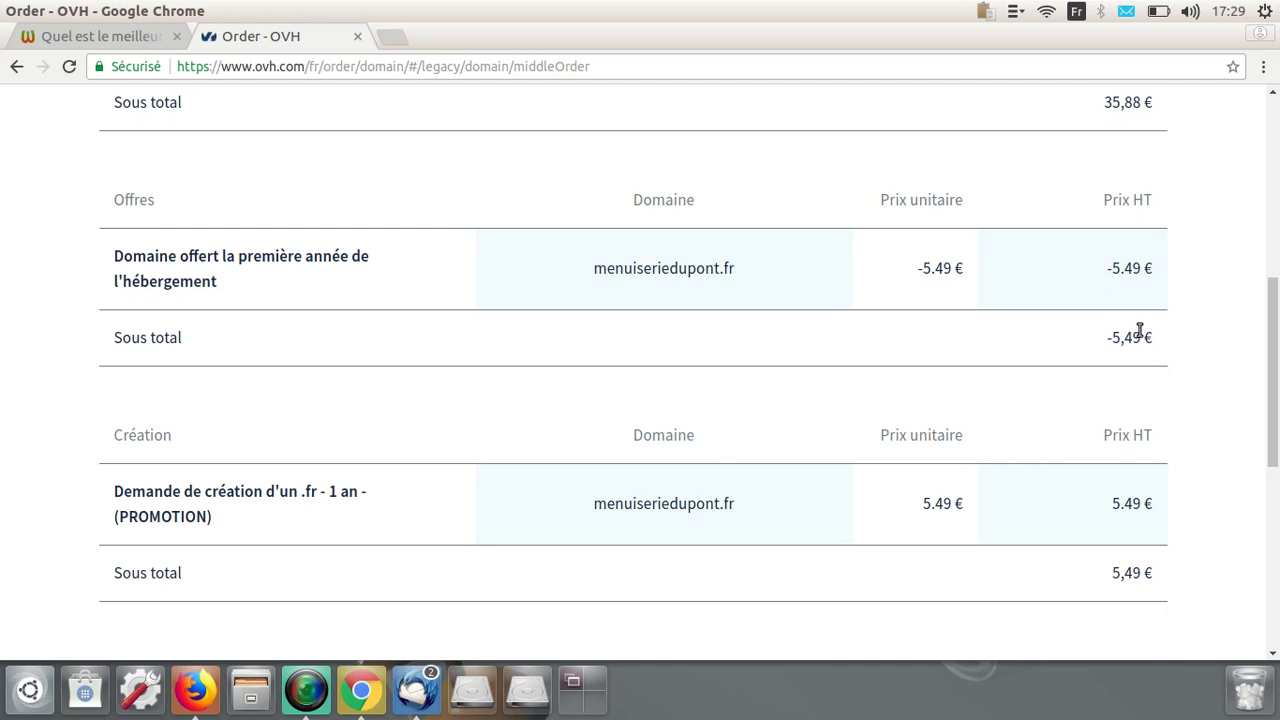
{"action": "scroll", "coordinate": [20, 494], "scroll_direction": "down", "scroll_amount": 4}
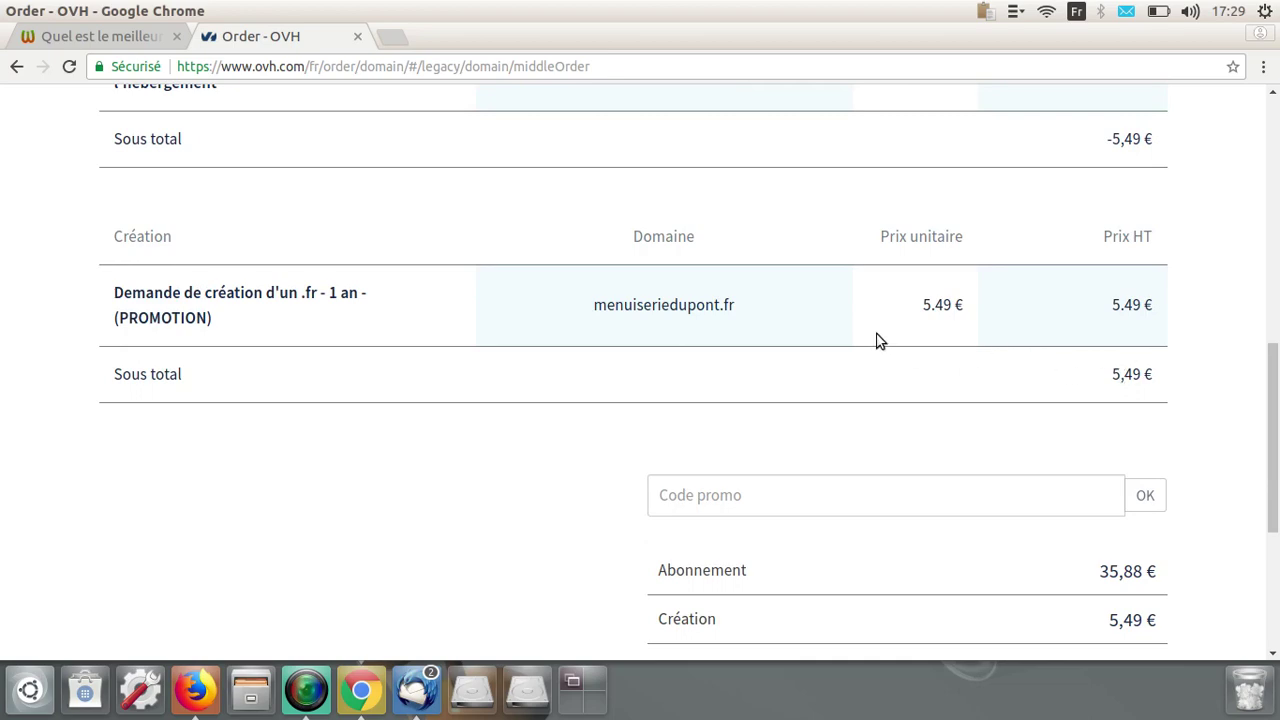
{"action": "scroll", "coordinate": [878, 340], "scroll_direction": "up", "scroll_amount": 12}
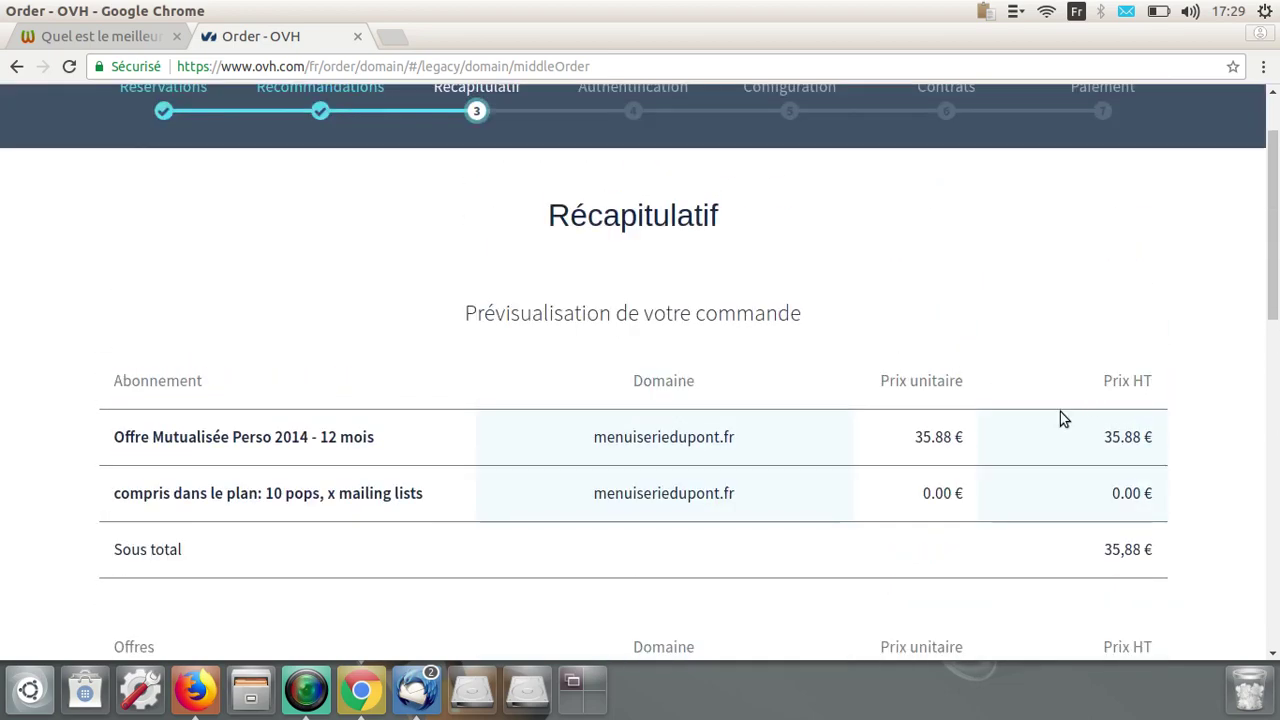
{"action": "scroll", "coordinate": [75, 460], "scroll_direction": "down", "scroll_amount": 2}
{"action": "scroll", "coordinate": [77, 461], "scroll_direction": "down", "scroll_amount": 1}
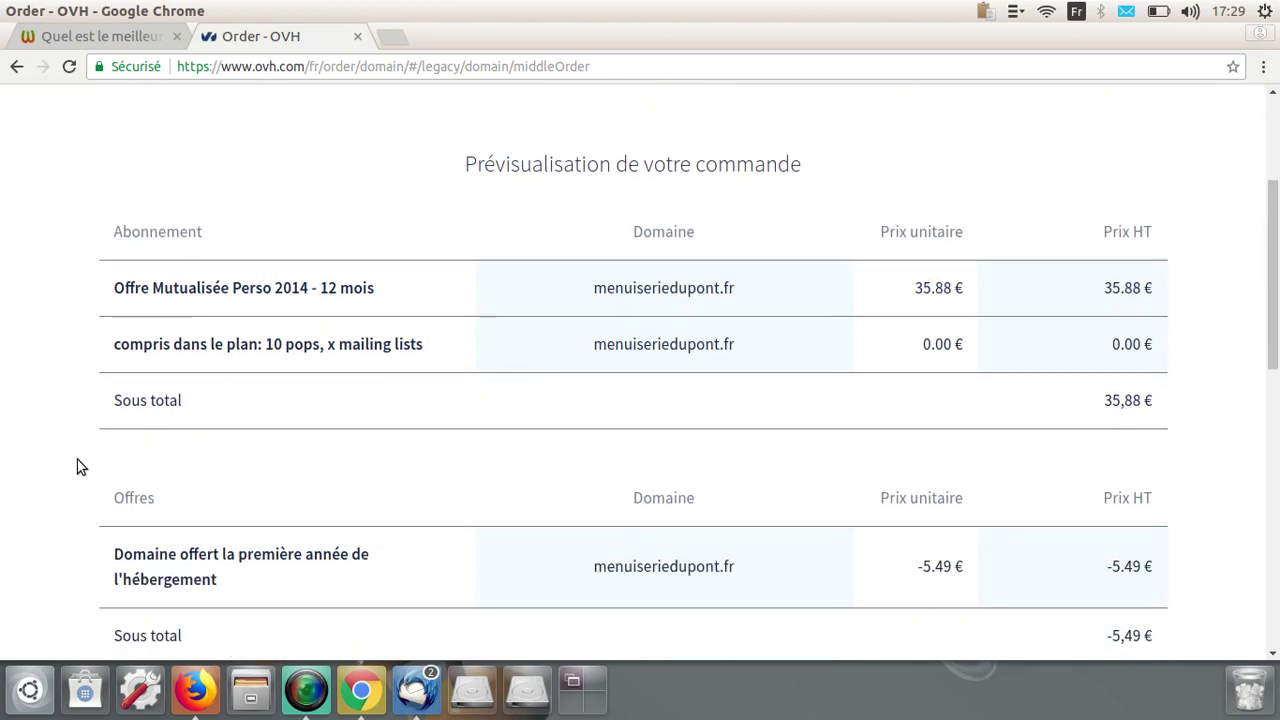
{"action": "scroll", "coordinate": [77, 460], "scroll_direction": "down", "scroll_amount": 10}
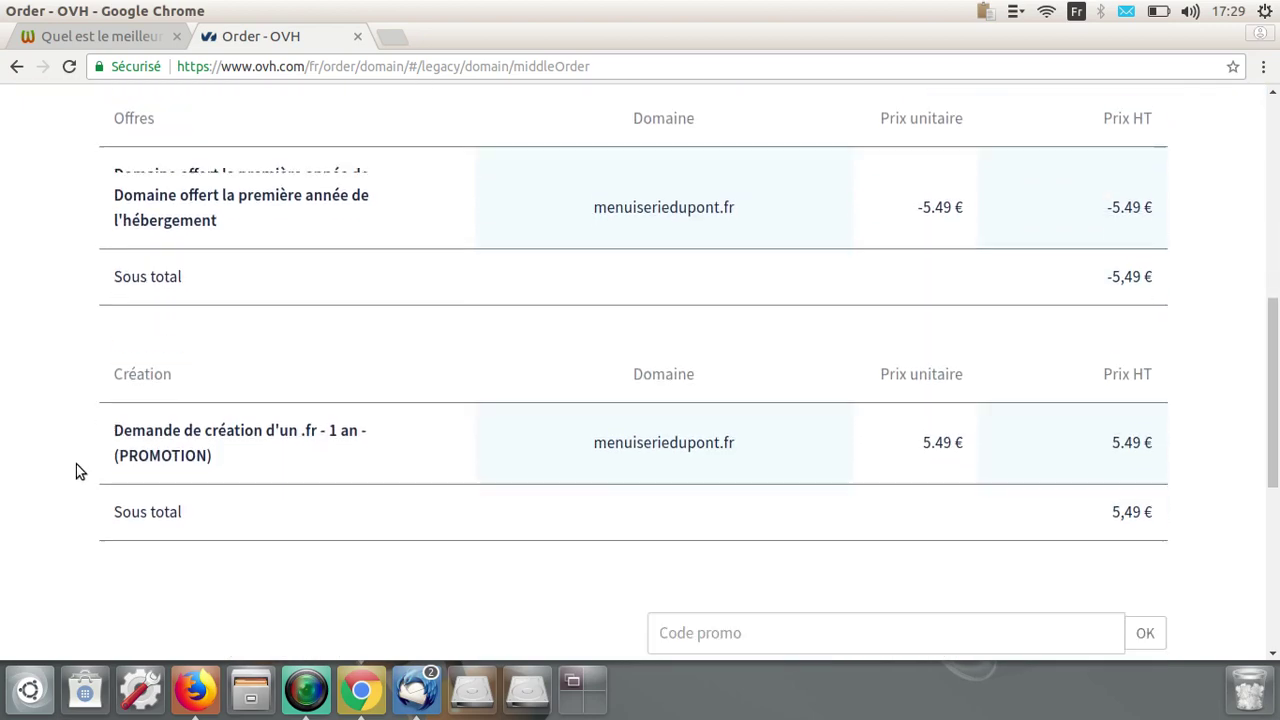
{"action": "scroll", "coordinate": [76, 466], "scroll_direction": "down", "scroll_amount": 3}
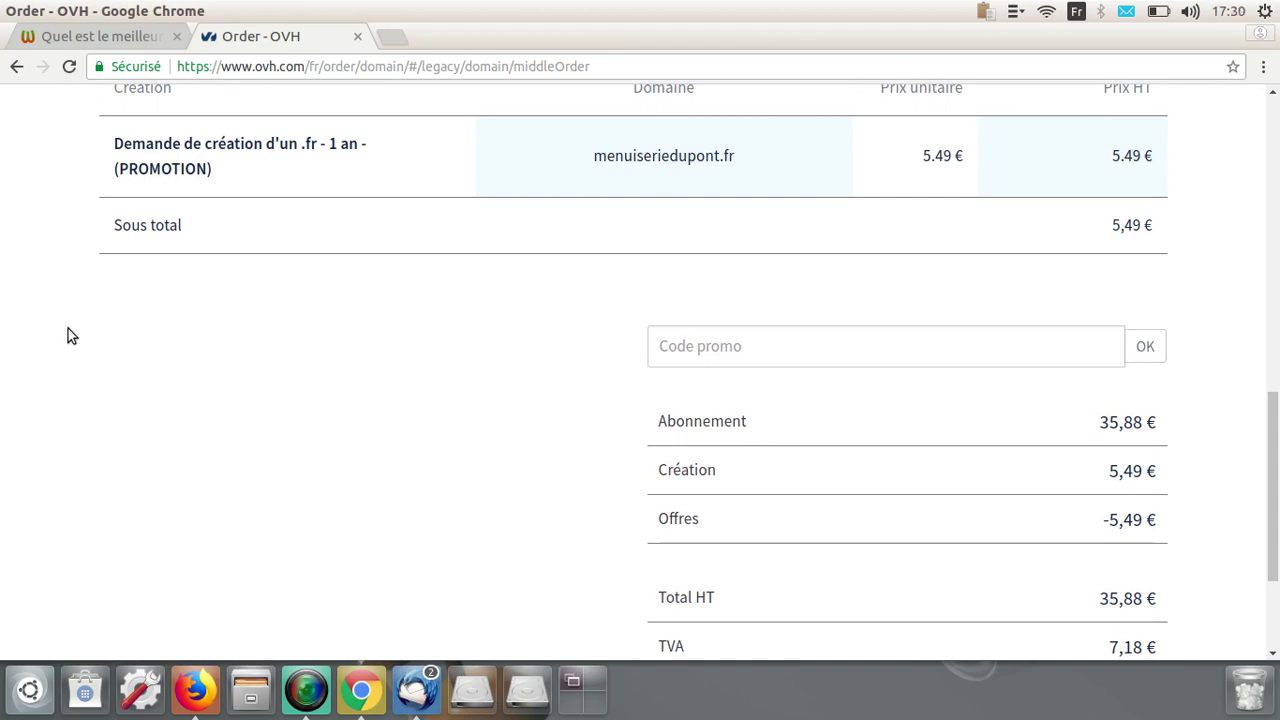
{"action": "scroll", "coordinate": [65, 328], "scroll_direction": "down", "scroll_amount": 4}
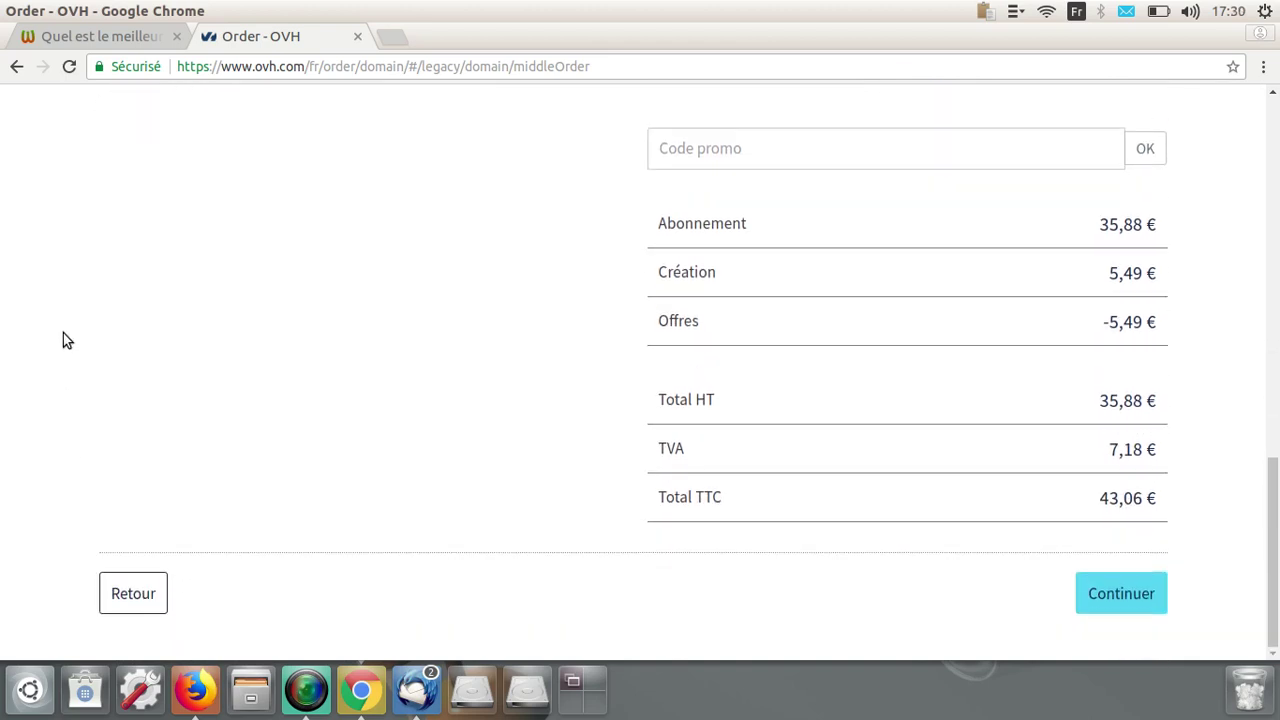
{"action": "scroll", "coordinate": [63, 340], "scroll_direction": "up", "scroll_amount": 6}
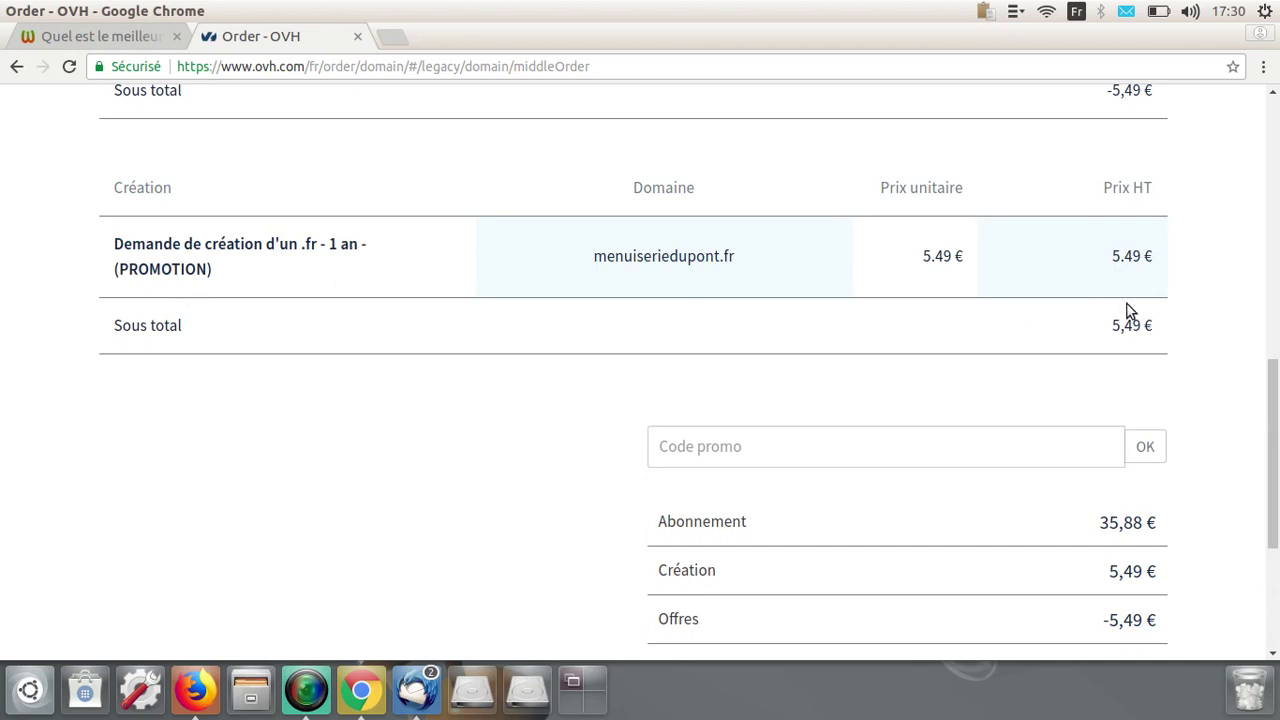
- Accept the order summary without a promo code and continue to the OVH customer identification page
{"action": "scroll", "coordinate": [1172, 350], "scroll_direction": "down", "scroll_amount": 5}
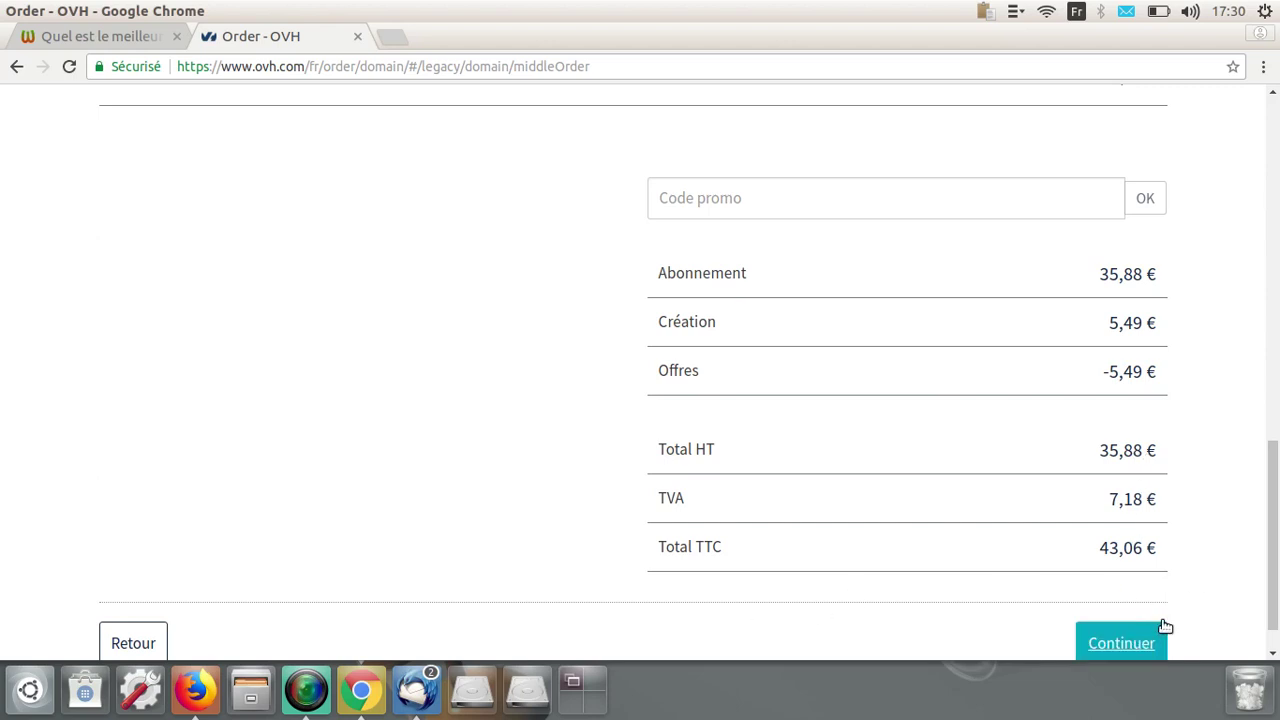
{"action": "scroll", "coordinate": [1217, 523], "scroll_direction": "down", "scroll_amount": 1}
{"action": "left_click", "coordinate": [1133, 598]}
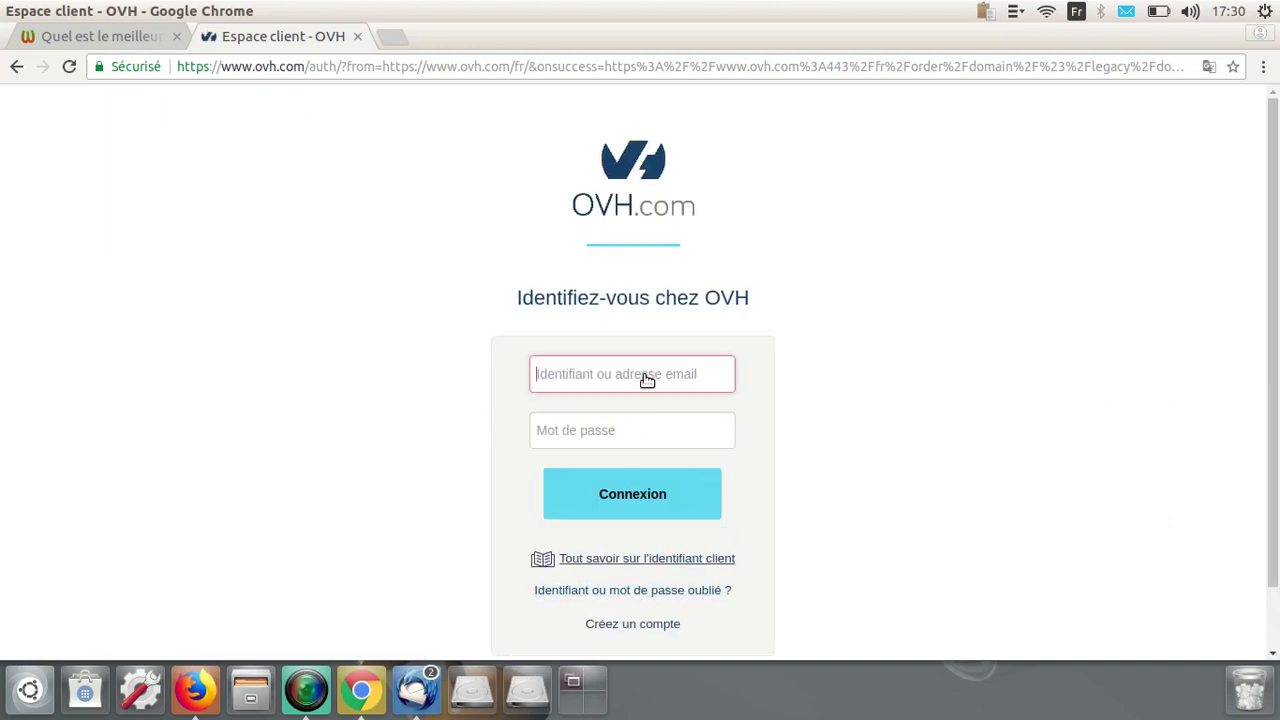
{"action": "scroll", "coordinate": [803, 369], "scroll_direction": "down", "scroll_amount": 1}
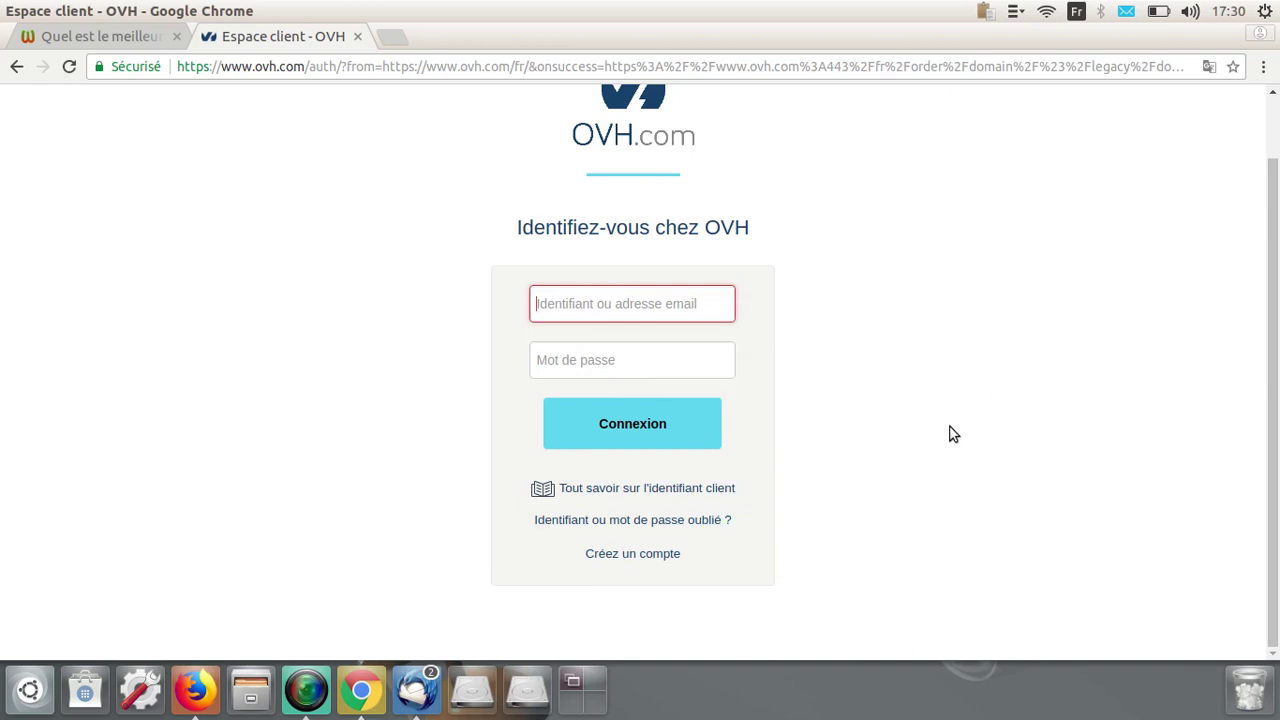
- Open the customer account creation form, look through its required fields, and return to the identification page
{"action": "left_click", "coordinate": [614, 556]}
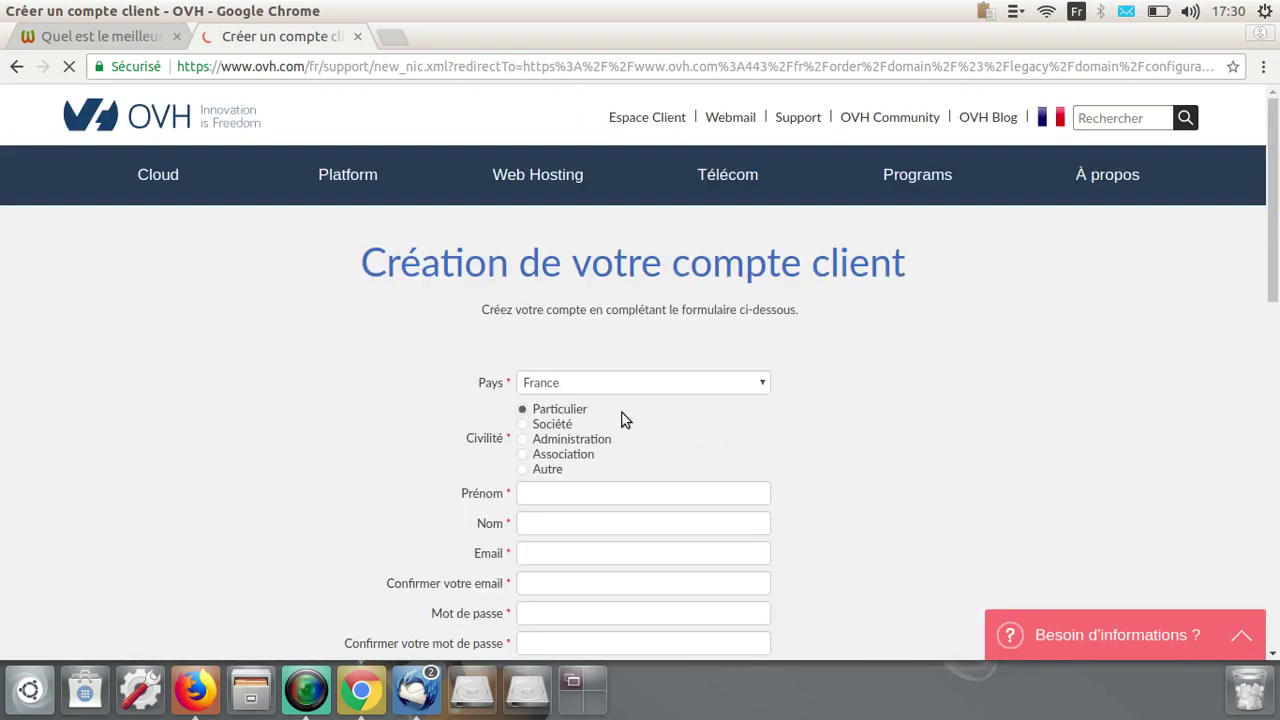
{"action": "scroll", "coordinate": [894, 391], "scroll_direction": "down", "scroll_amount": 3}
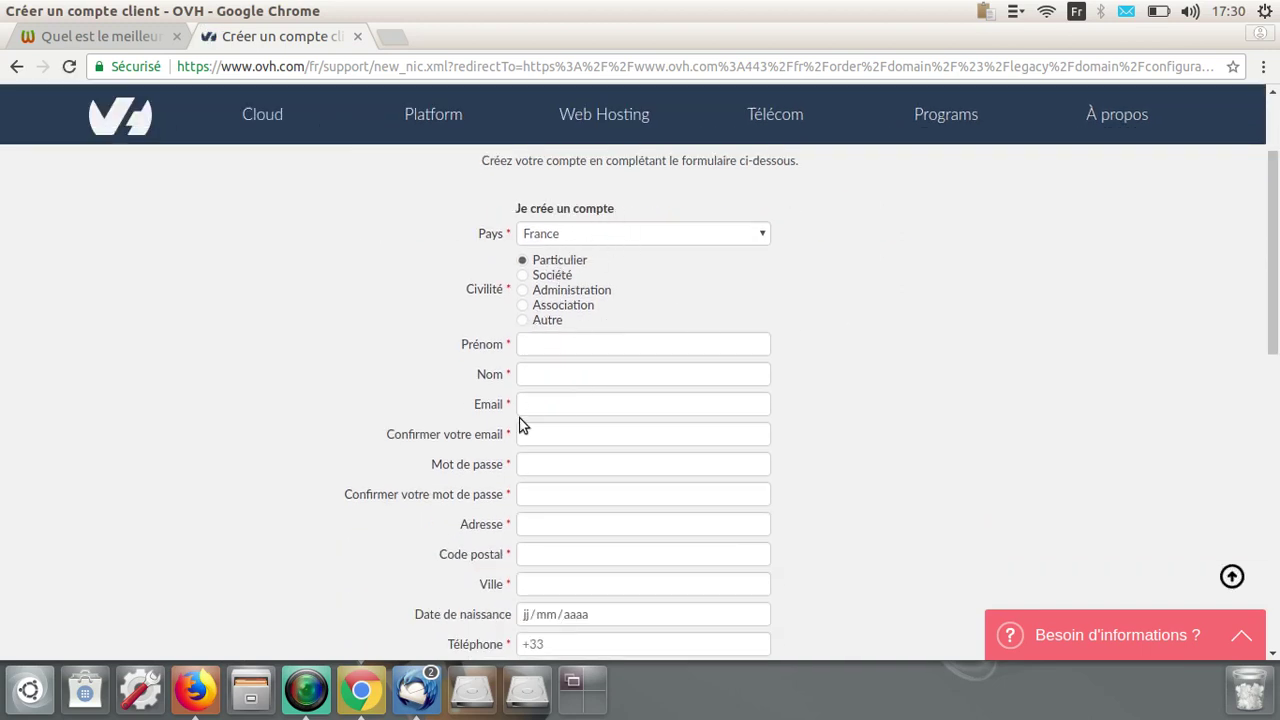
{"action": "scroll", "coordinate": [1035, 440], "scroll_direction": "down", "scroll_amount": 2}
{"action": "scroll", "coordinate": [1035, 447], "scroll_direction": "down", "scroll_amount": 3}
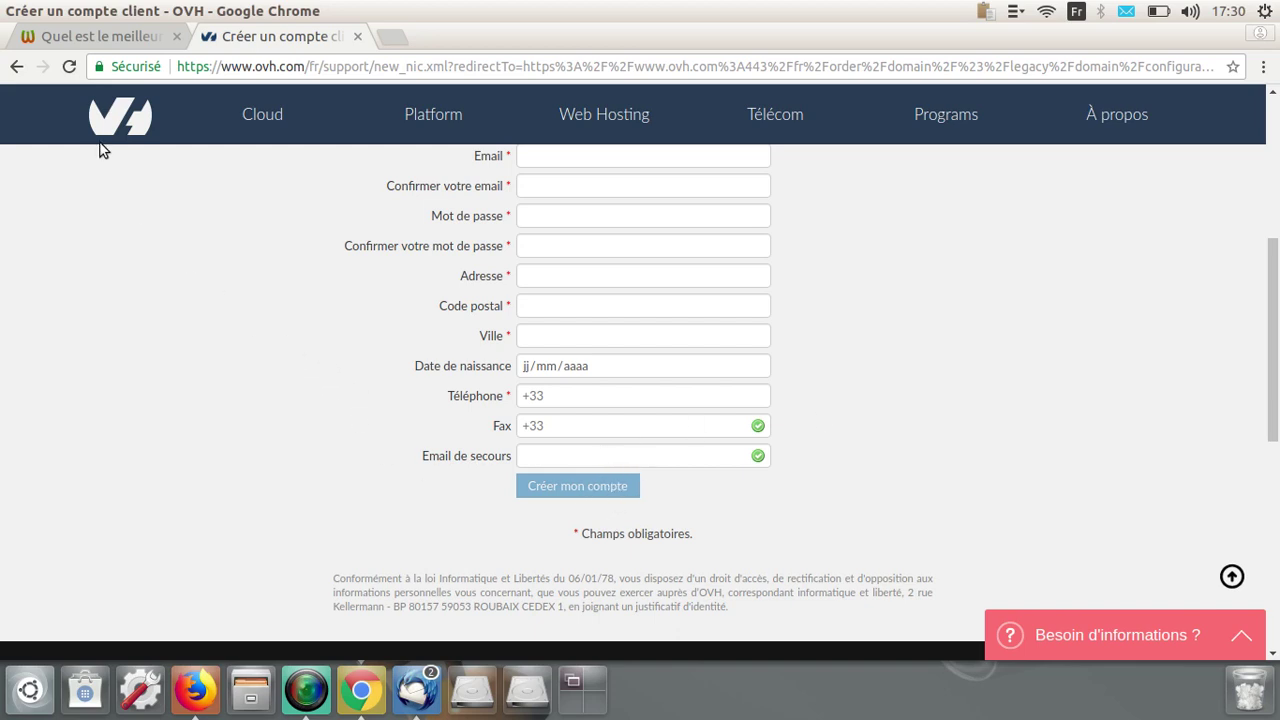
{"action": "left_click", "coordinate": [17, 67]}
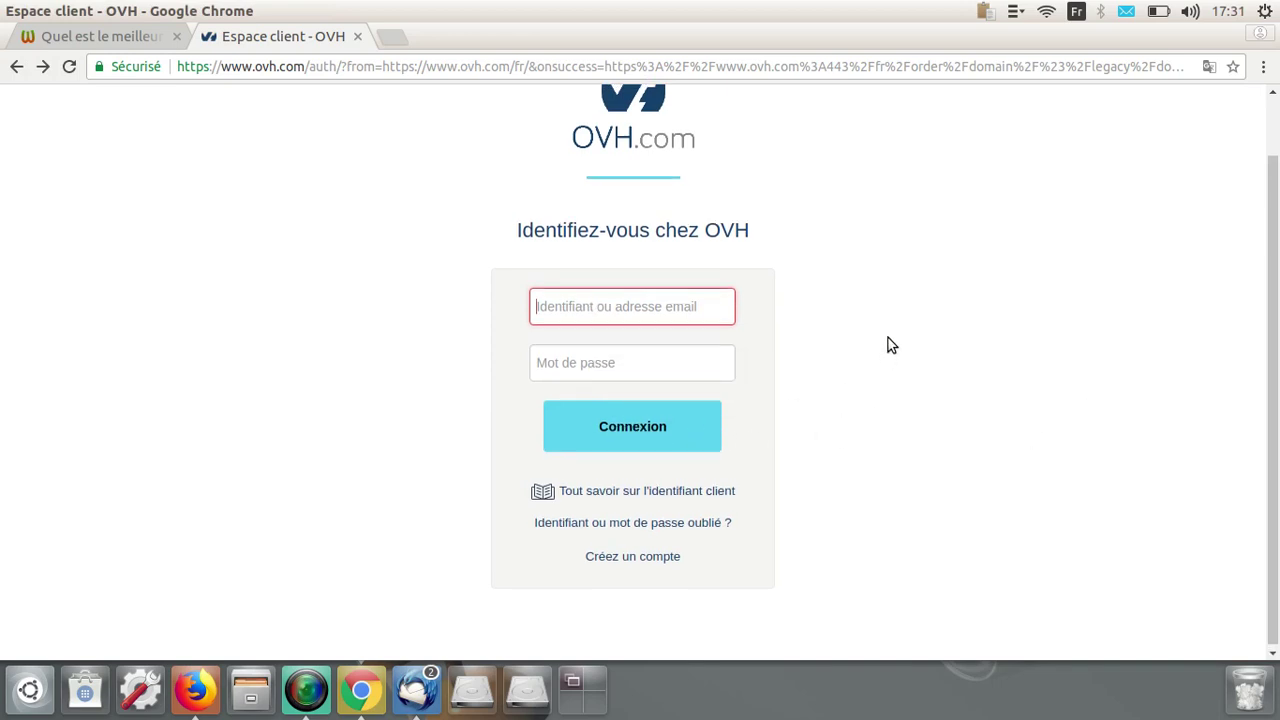
{"action": "scroll", "coordinate": [890, 340], "scroll_direction": "up", "scroll_amount": 1}
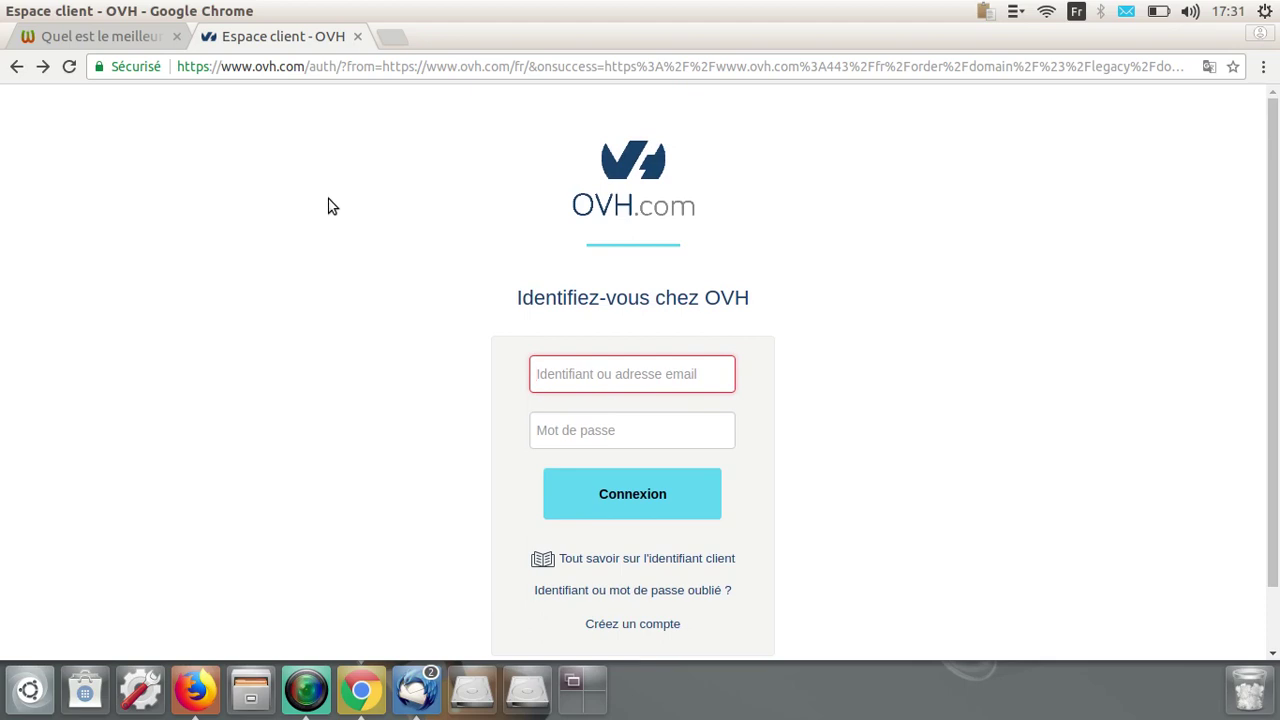
- Close the OVH order page and display the list of available courses from the castelweb.fr home page
{"action": "left_click", "coordinate": [358, 37]}
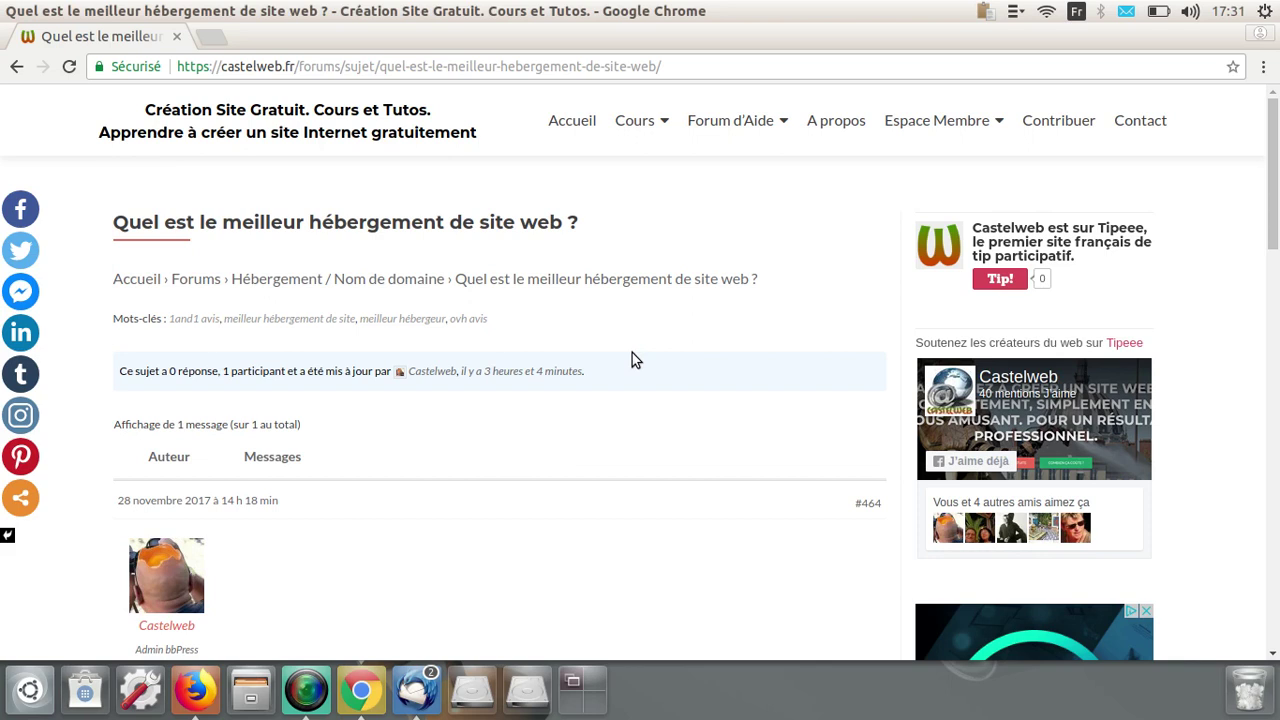
{"action": "left_click", "coordinate": [568, 126]}
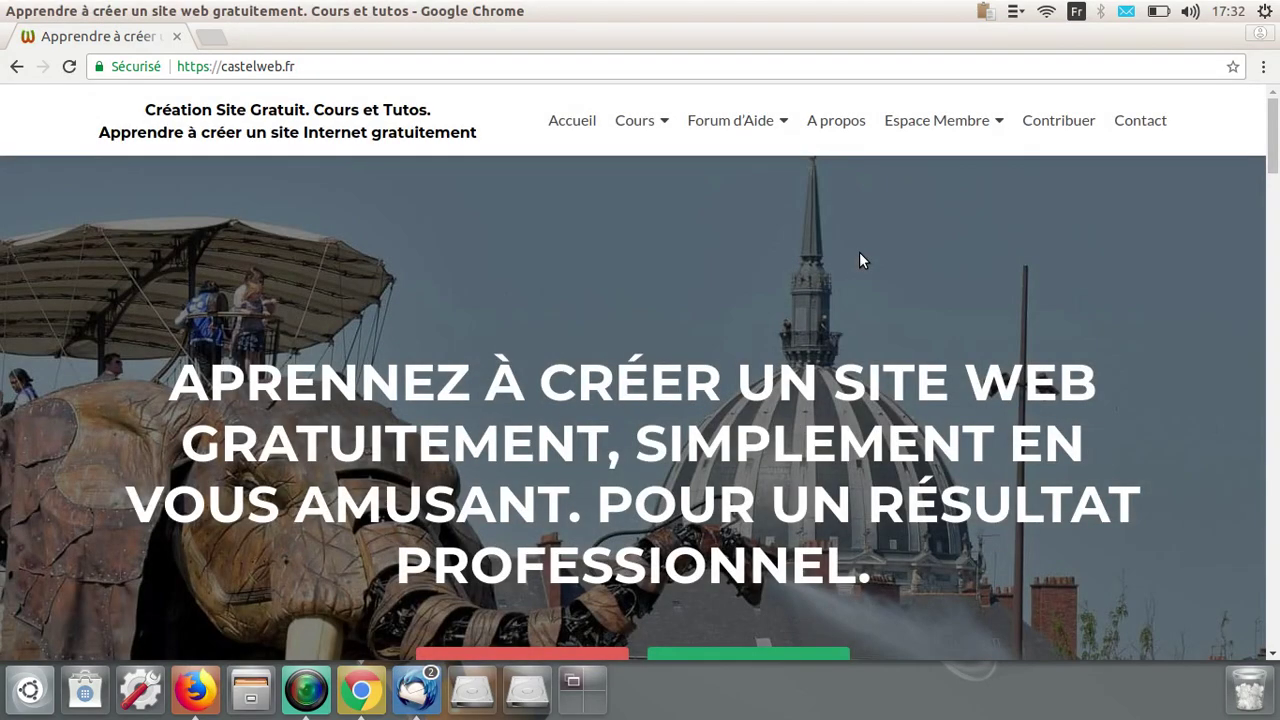
{"action": "scroll", "coordinate": [862, 270], "scroll_direction": "down", "scroll_amount": 5}
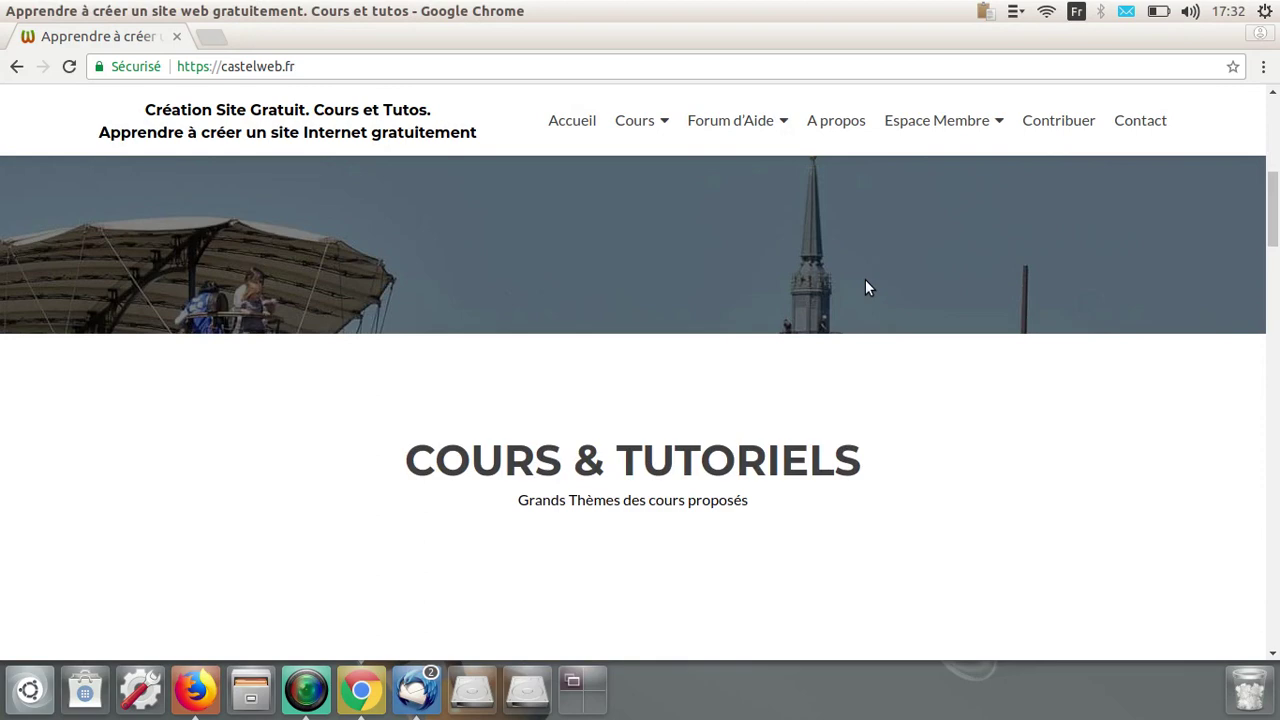
{"action": "scroll", "coordinate": [865, 279], "scroll_direction": "up", "scroll_amount": 5}
{"action": "mouse_move", "coordinate": [656, 122]}
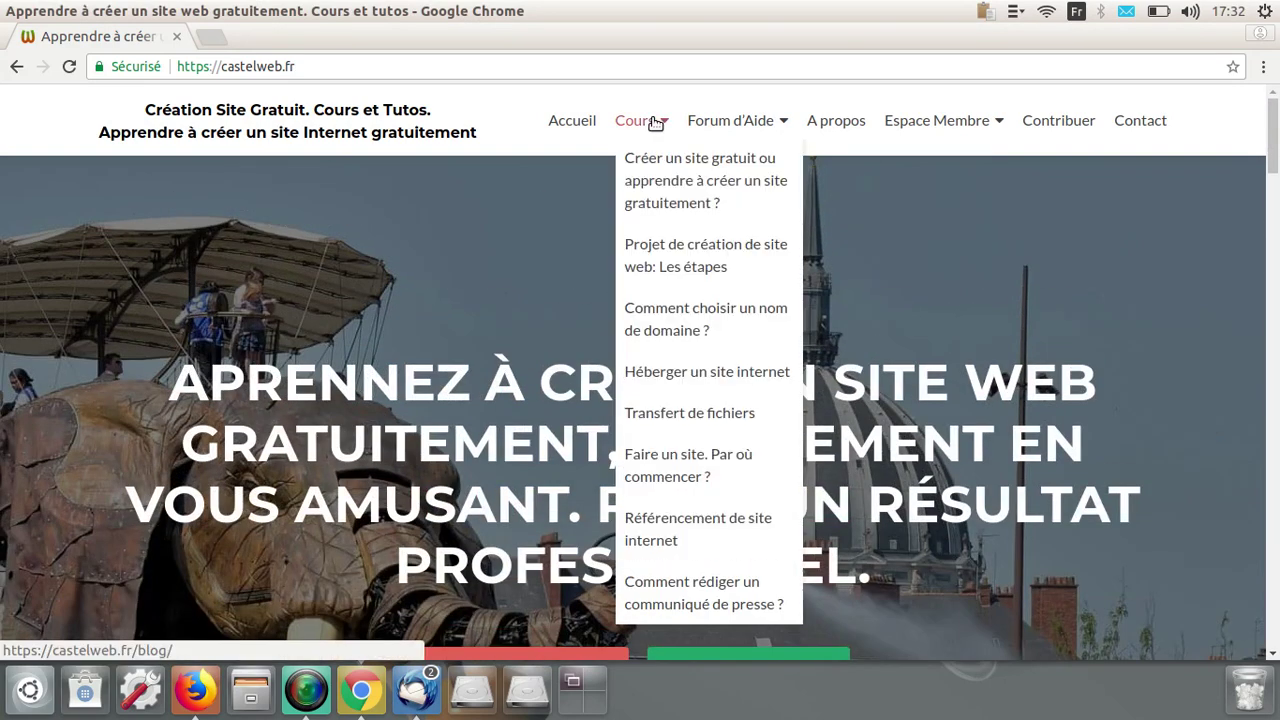